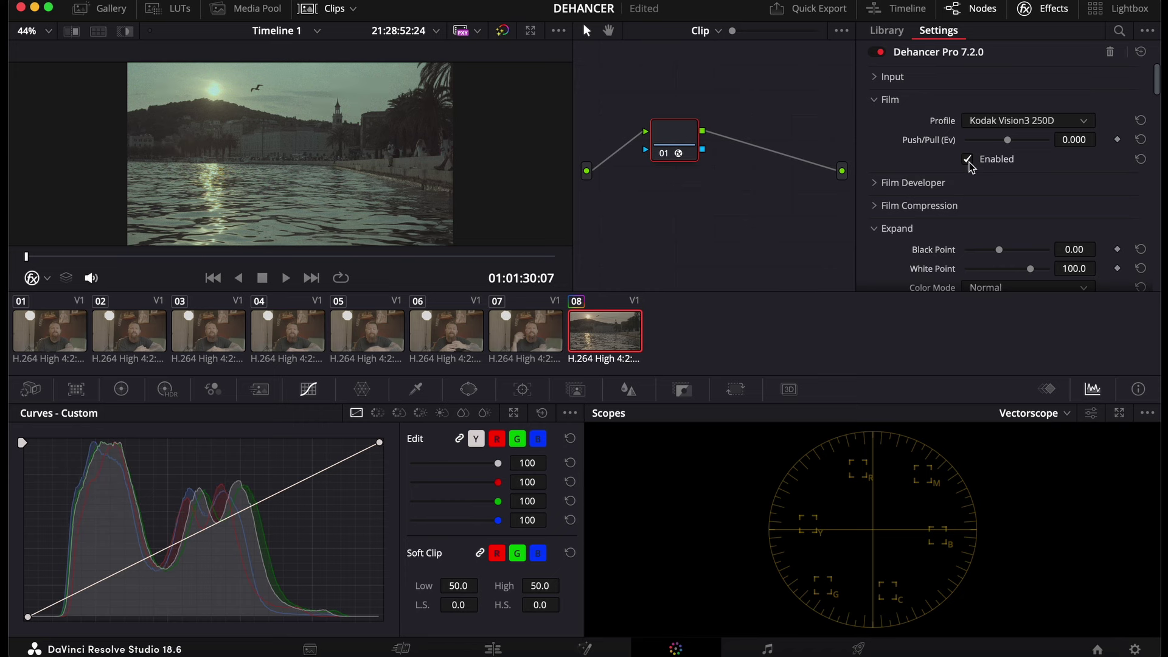
- Turn off the Film emulation, and set the input source to Choose Camera with Sony as the vendor
left_click(967, 159)
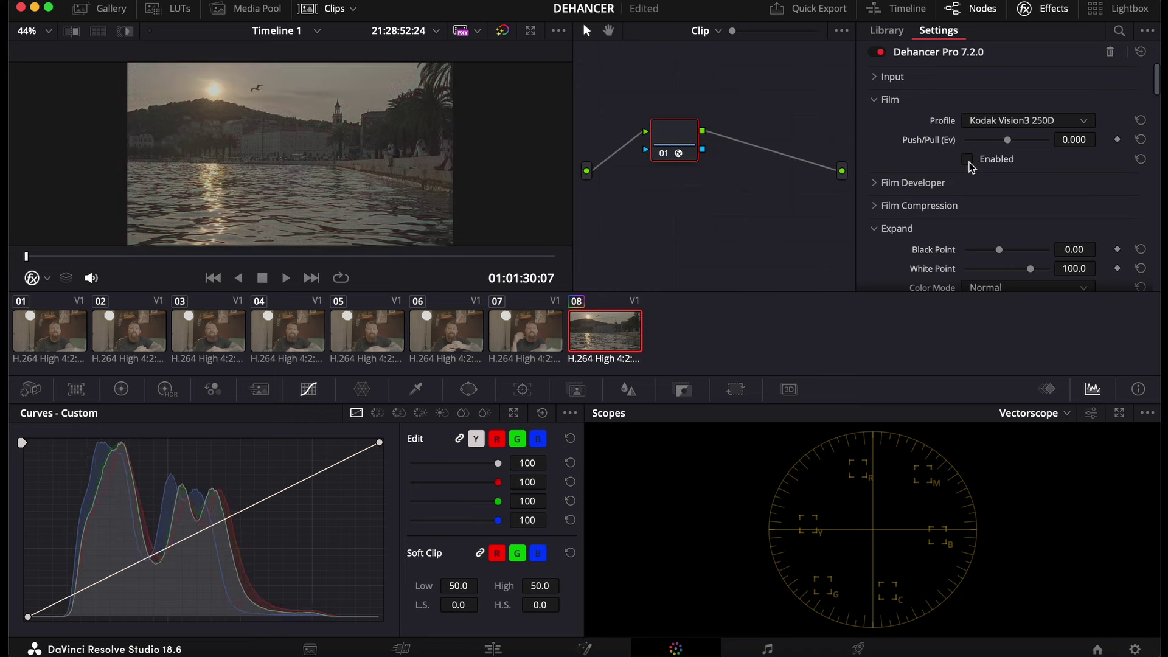
left_click(874, 79)
left_click(996, 98)
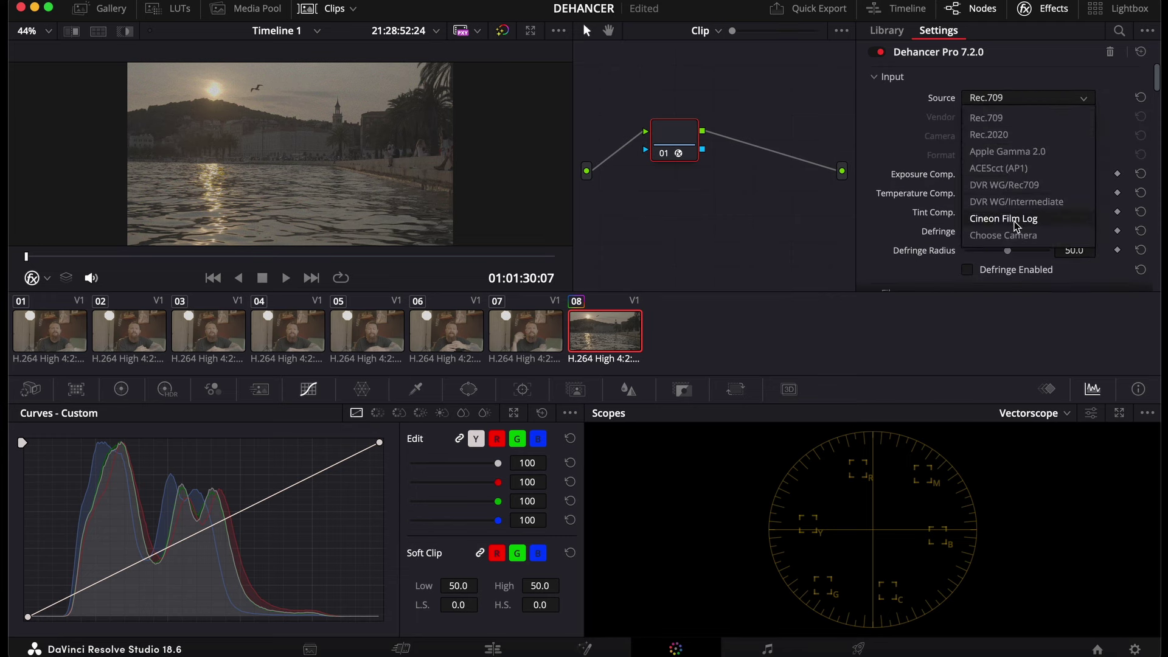
left_click(1015, 236)
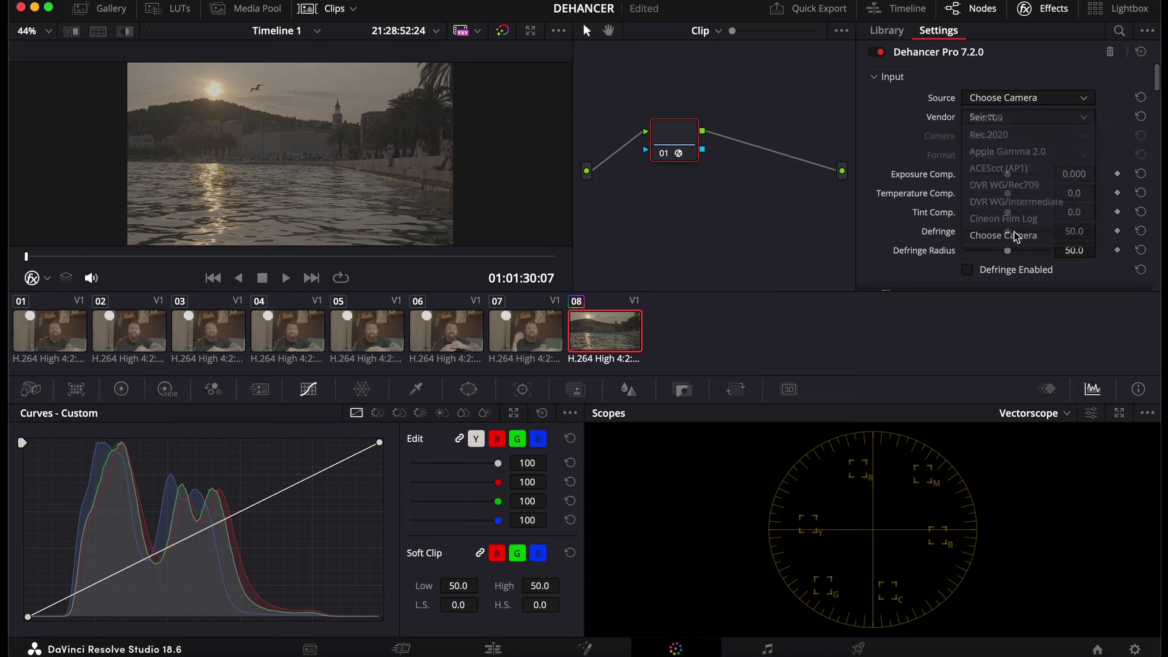
left_click(980, 117)
scroll(1000, 182, "down", 2)
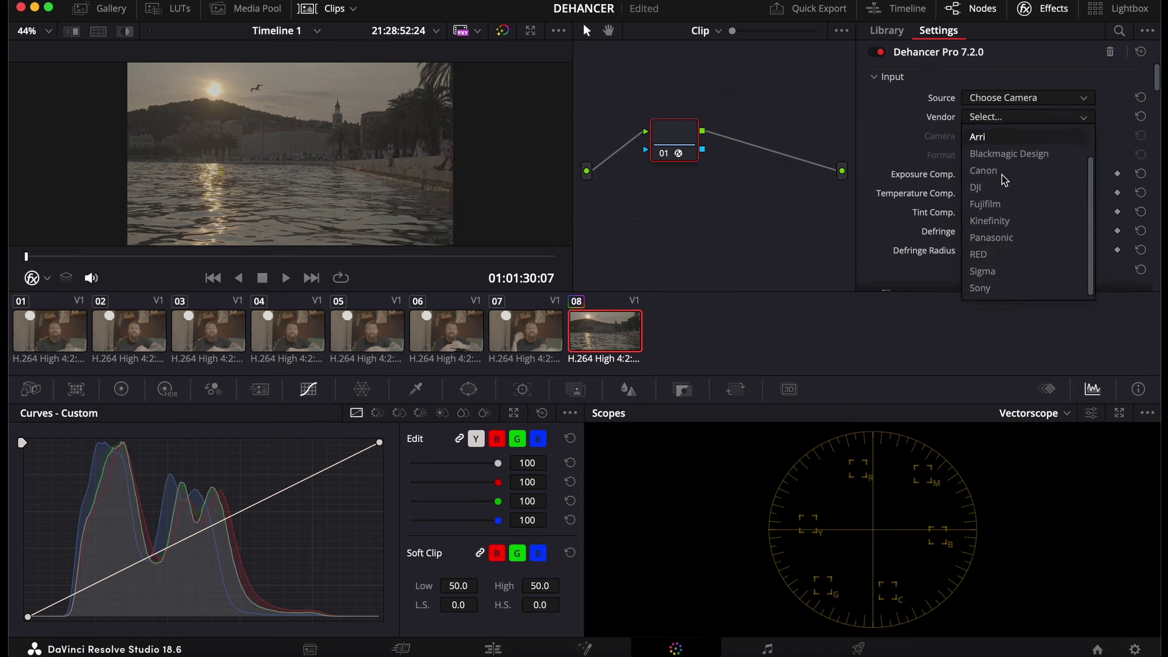
left_click(1009, 293)
- Set the input camera to Alpha 7 IV and its format to S-Log3 S-Gamut3.Cine
left_click(1008, 140)
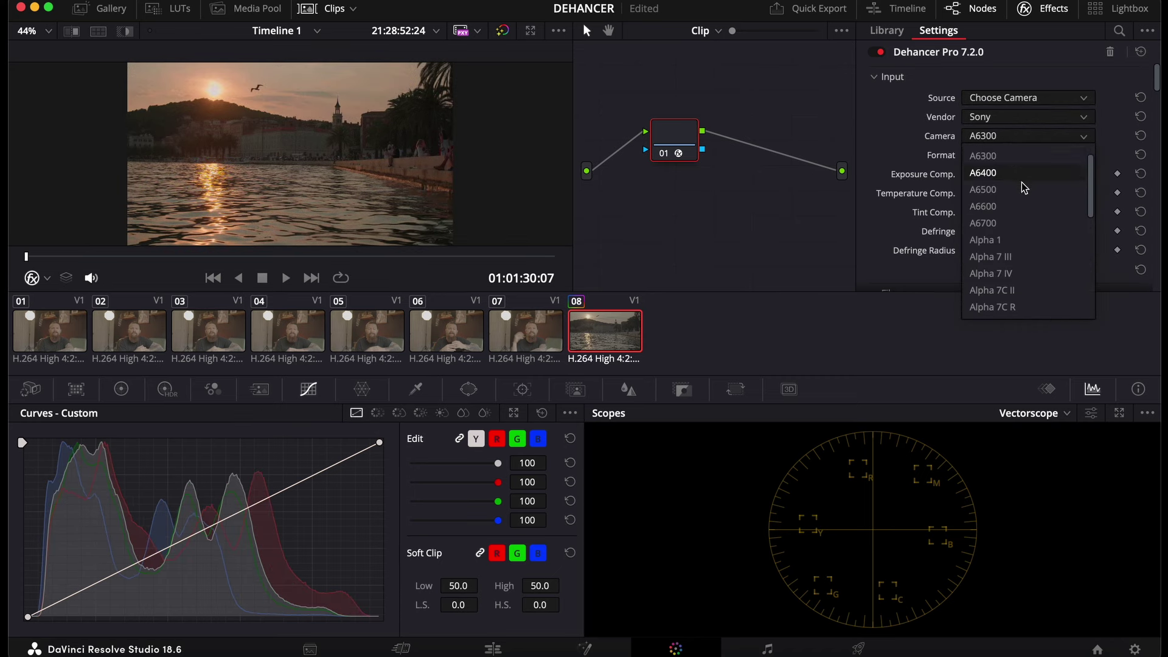
left_click(1024, 256)
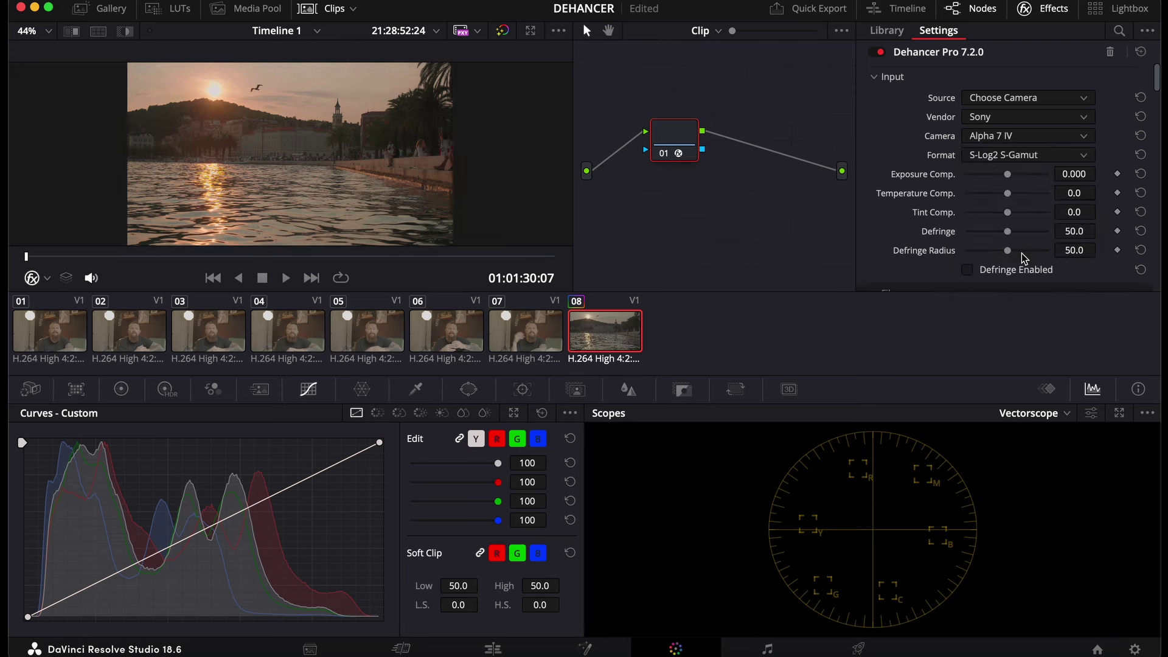
left_click(1009, 152)
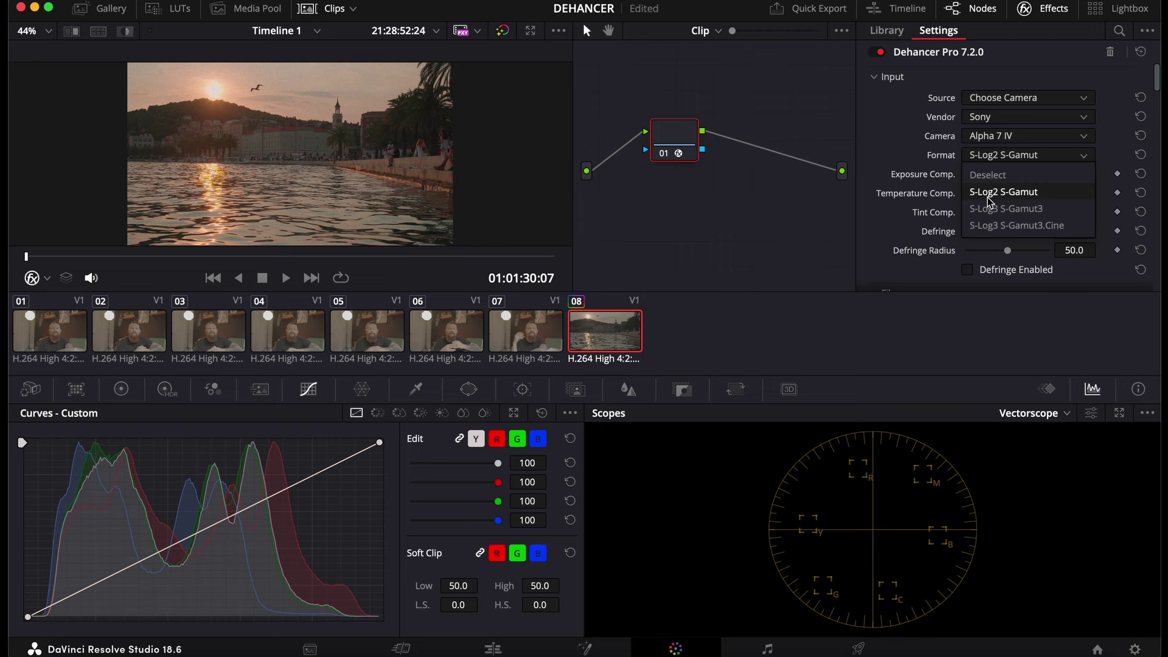
left_click(1038, 226)
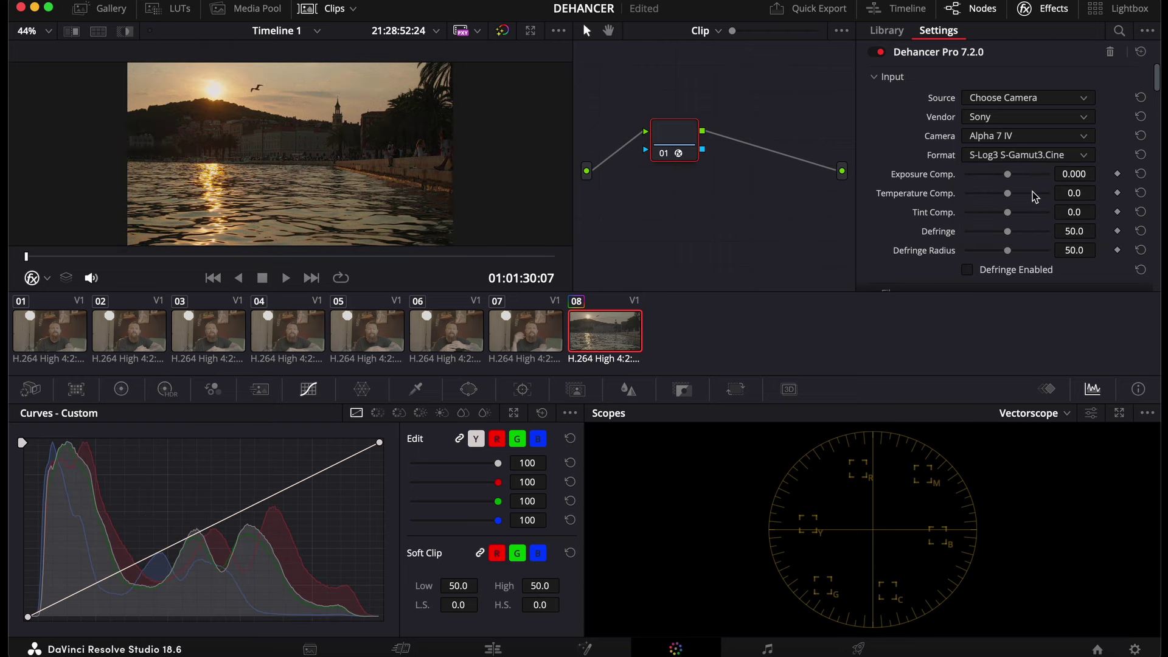
- Set the input's Exposure Comp. to -0.303 and Tint Comp. to 6.4
left_click_drag(1006, 175, 1006, 176)
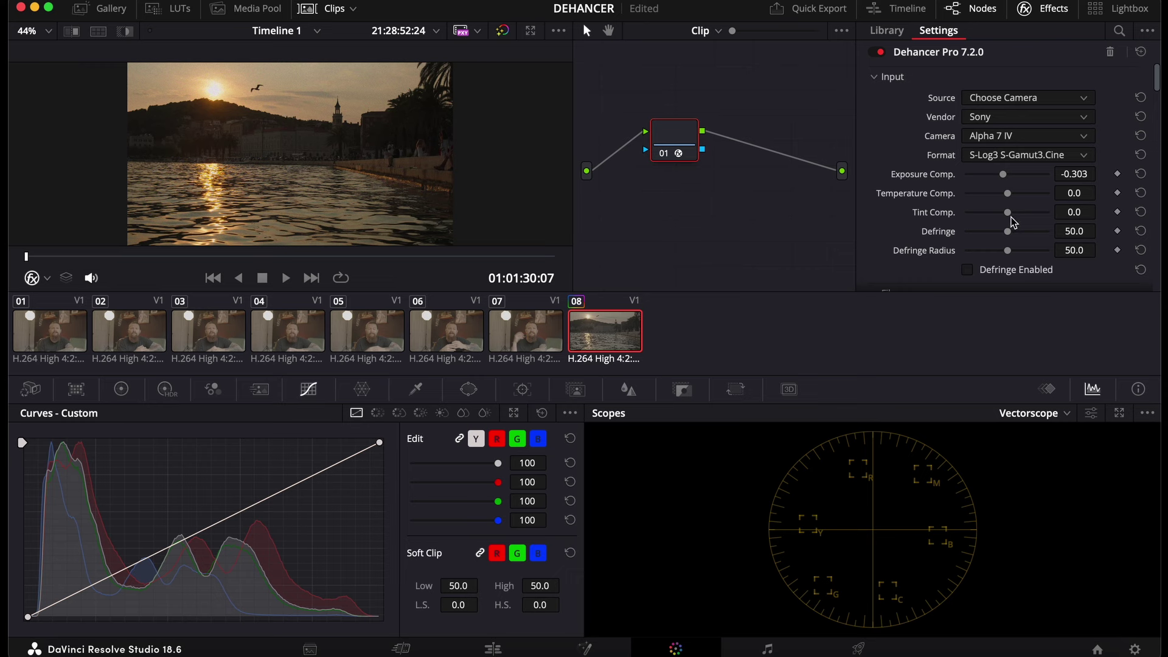
left_click(1009, 214)
- Turn off the Expand adjustment
scroll(1010, 241, "down", 1)
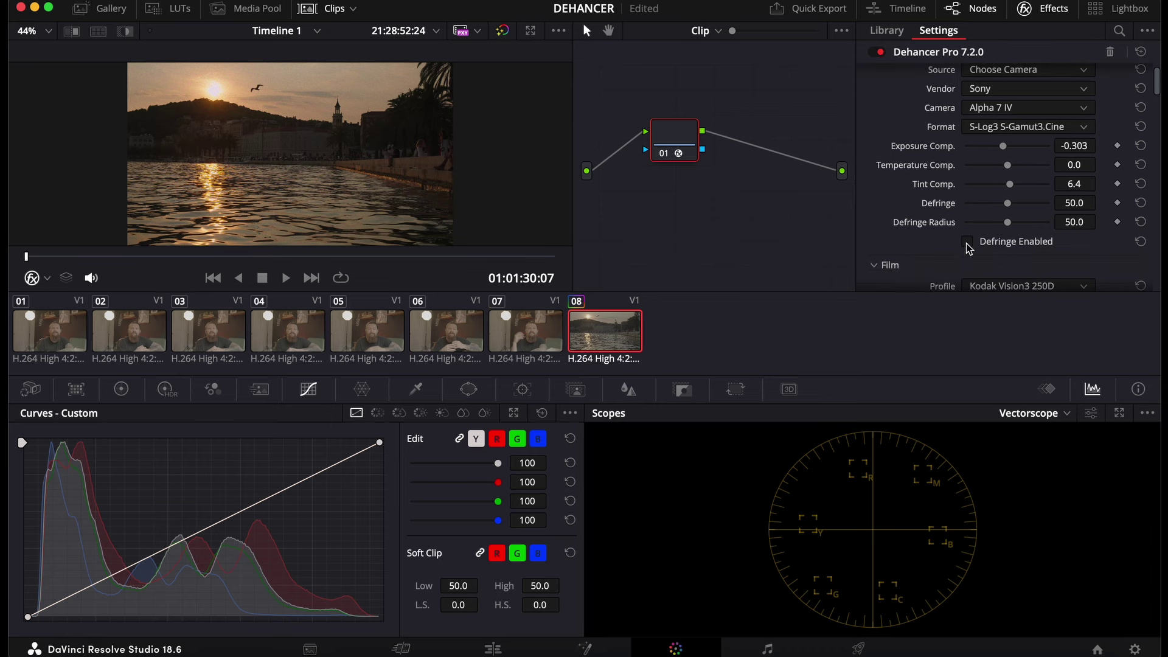
scroll(992, 250, "down", 9)
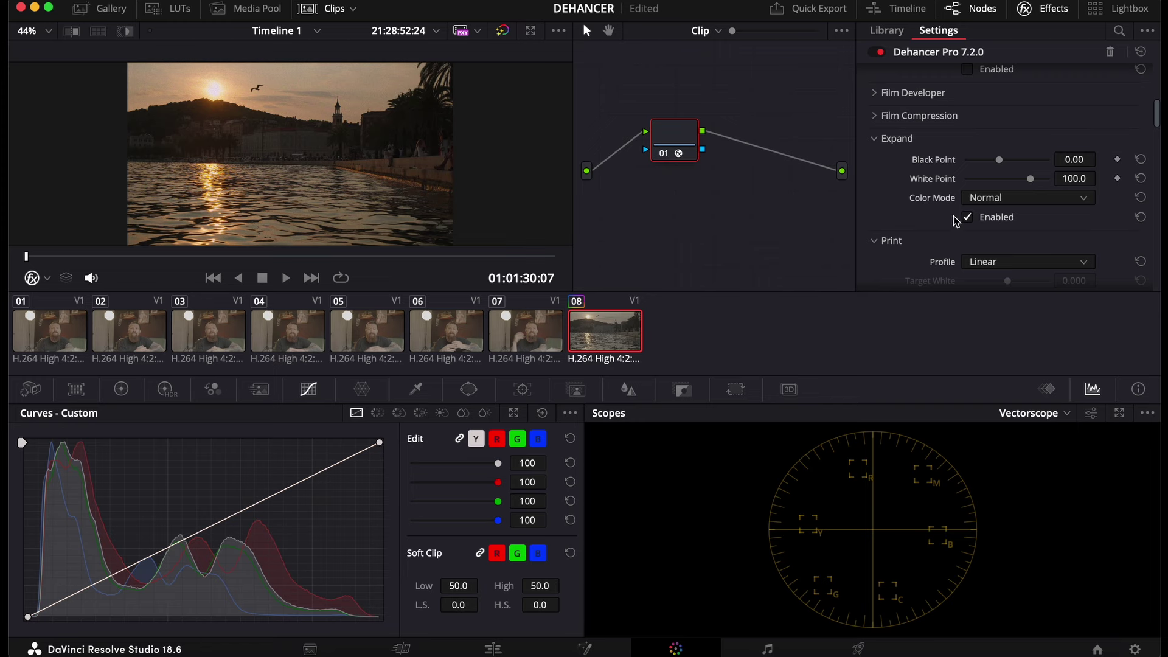
left_click(969, 218)
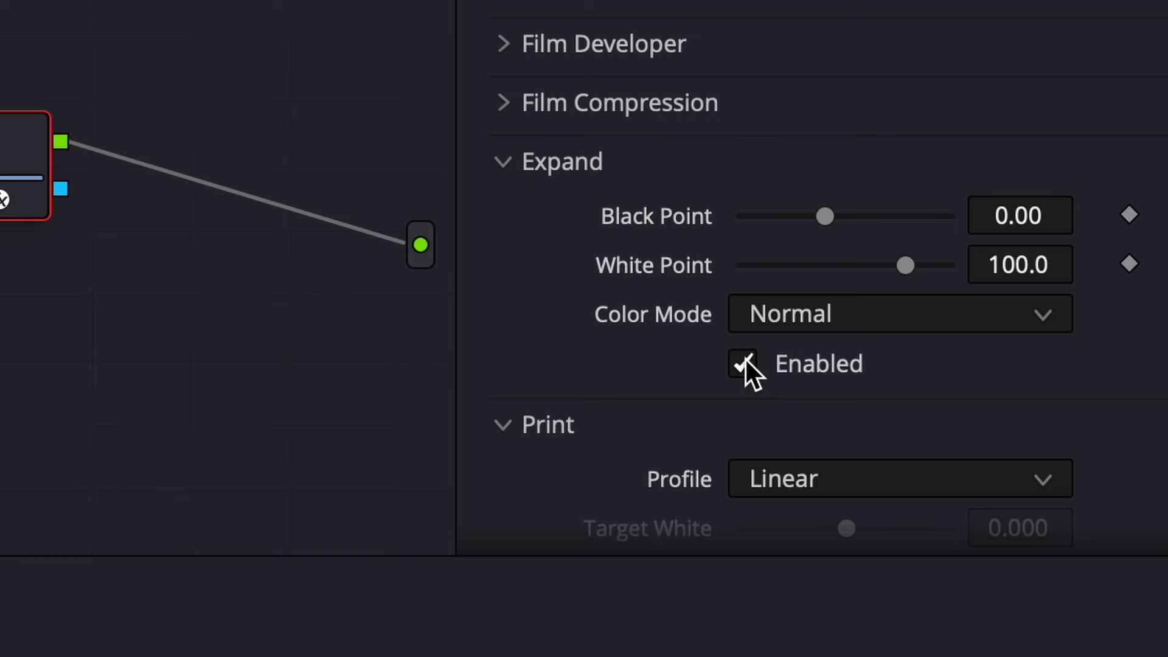
- Enable the Film emulation with the Kodak Portra 160VC profile and a Push/Pull of 0.092 Ev
scroll(746, 359, "up", 10)
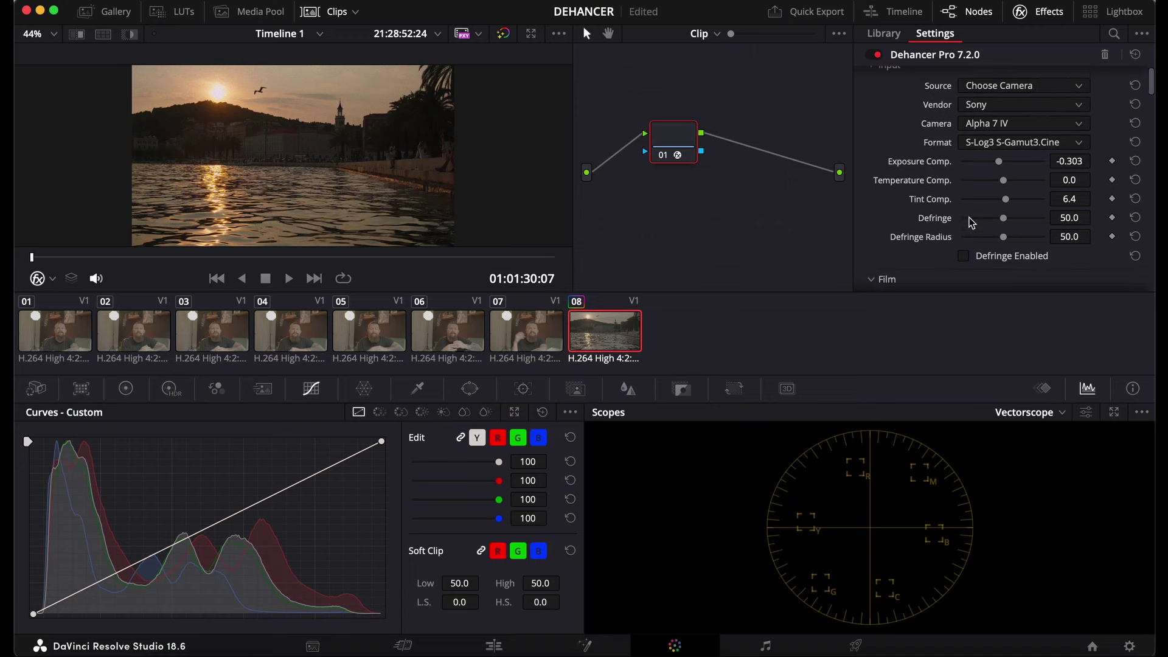
scroll(971, 222, "down", 2)
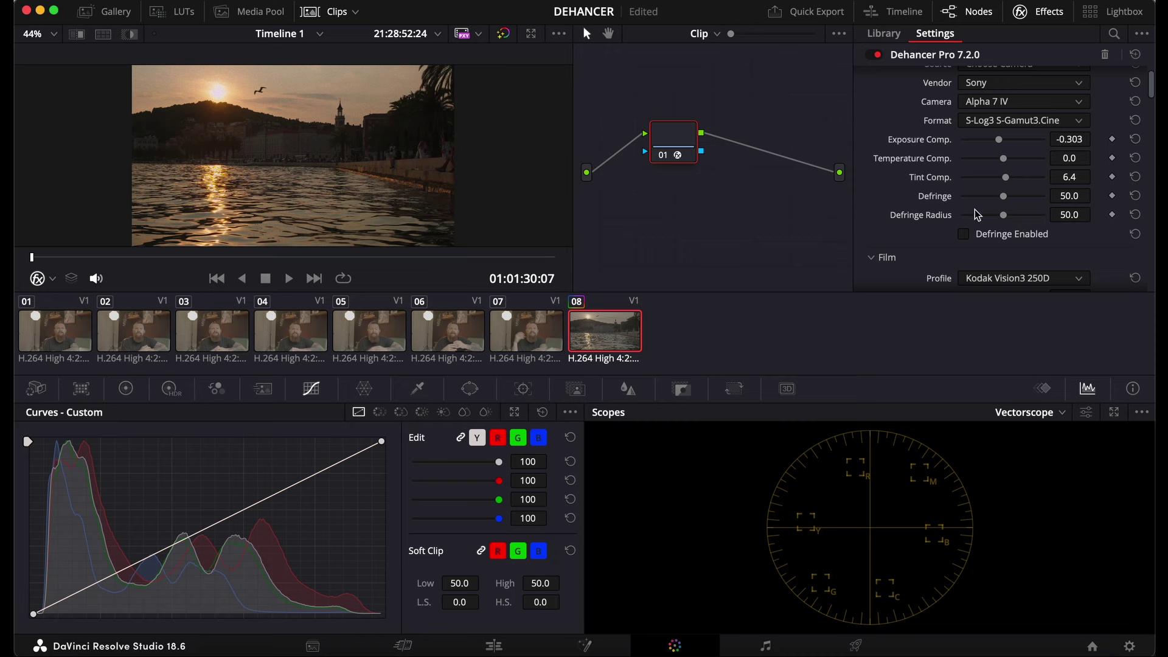
scroll(977, 213, "down", 10)
scroll(970, 213, "up", 5)
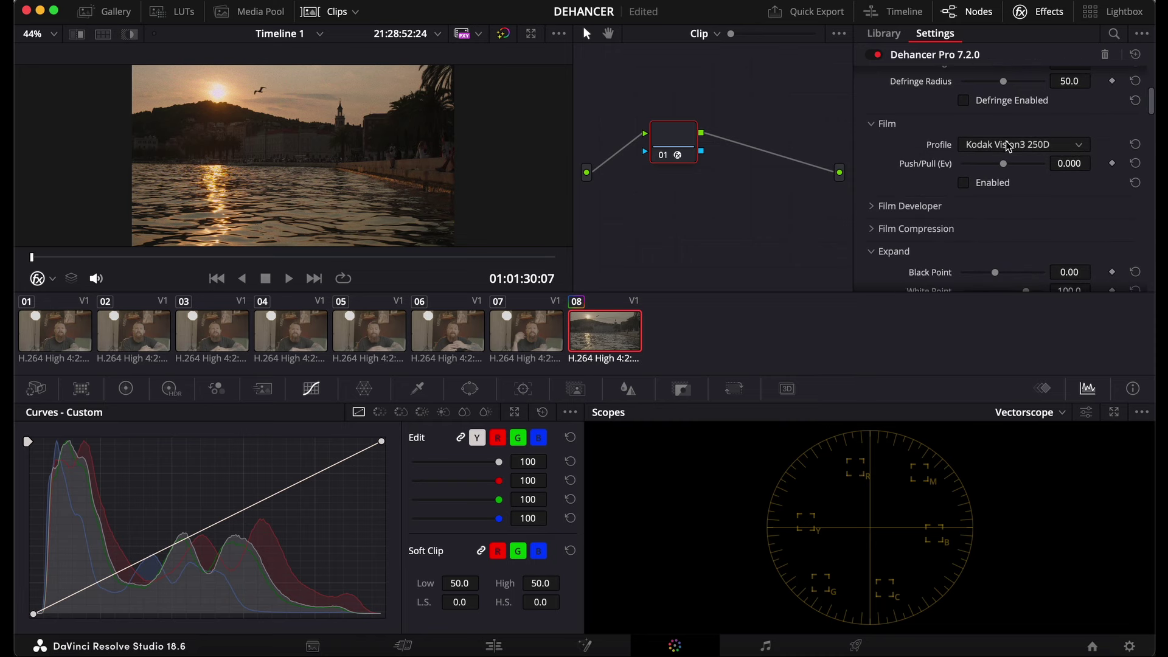
left_click(1008, 147)
left_click(1036, 200)
mouse_move(1005, 168)
left_mouse_down()
mouse_move(1044, 164)
mouse_move(941, 170)
mouse_move(1042, 165)
mouse_move(1006, 165)
left_mouse_up()
left_click(963, 183)
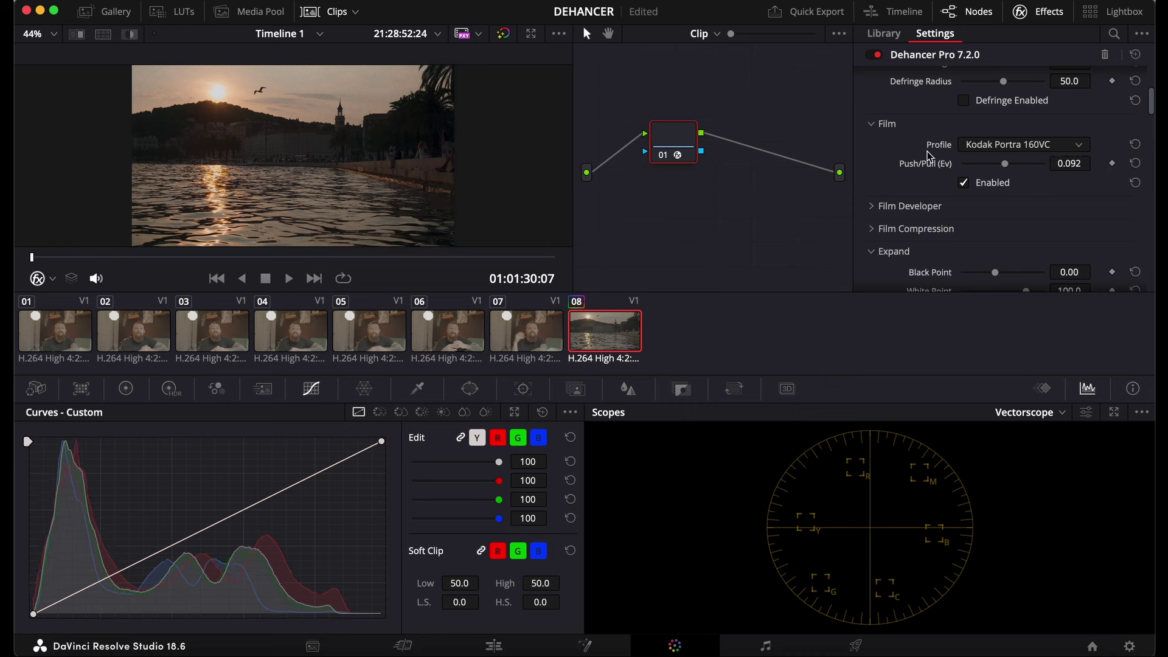
- Browse the available film stocks and set the Film profile to Fujicolor Natura 1600
left_click(874, 125)
left_click(873, 125)
left_click(1012, 141)
scroll(1028, 193, "up", 10)
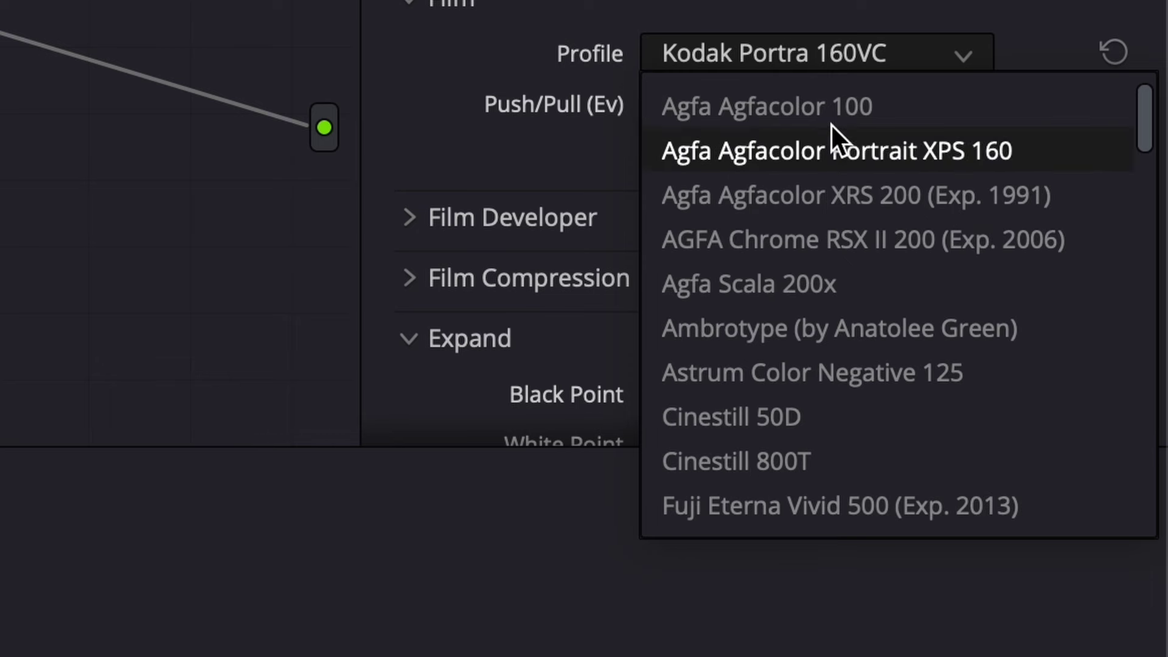
scroll(985, 469, "down", 2)
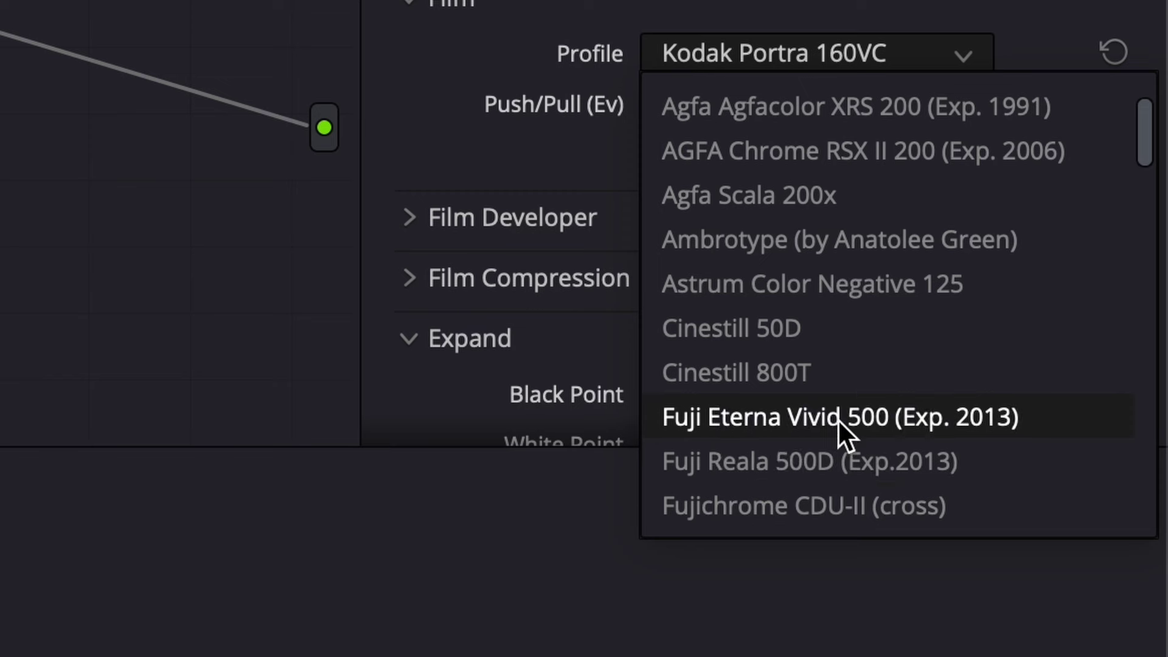
scroll(838, 419, "down", 3)
scroll(907, 436, "down", 1)
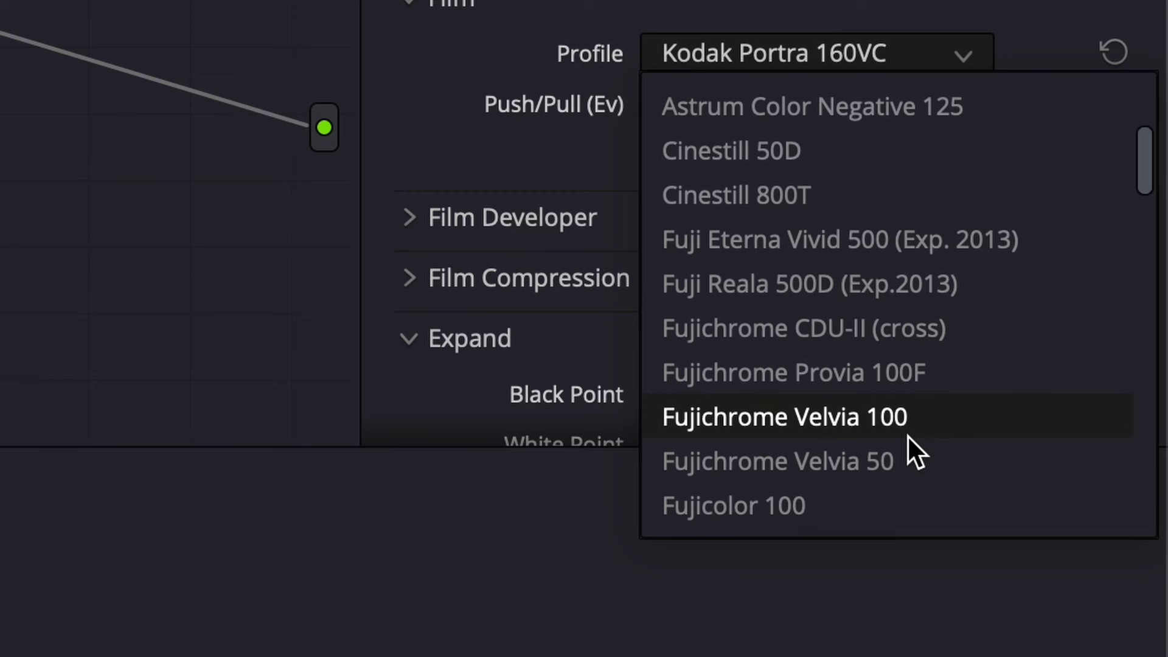
scroll(859, 502, "down", 7)
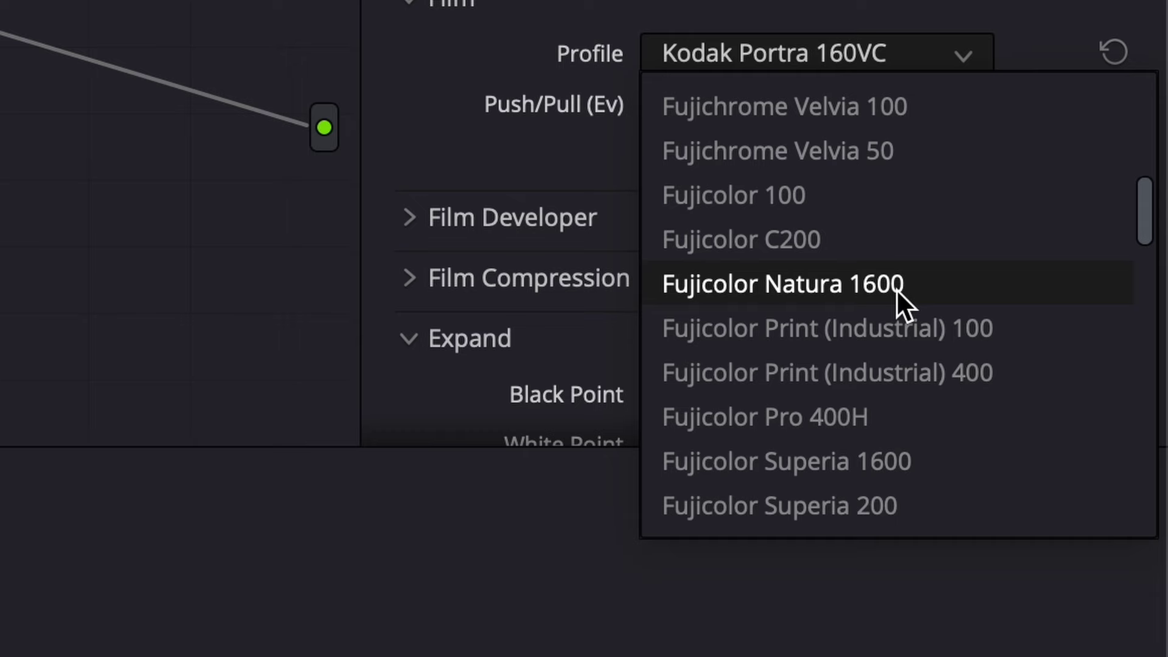
left_click(894, 287)
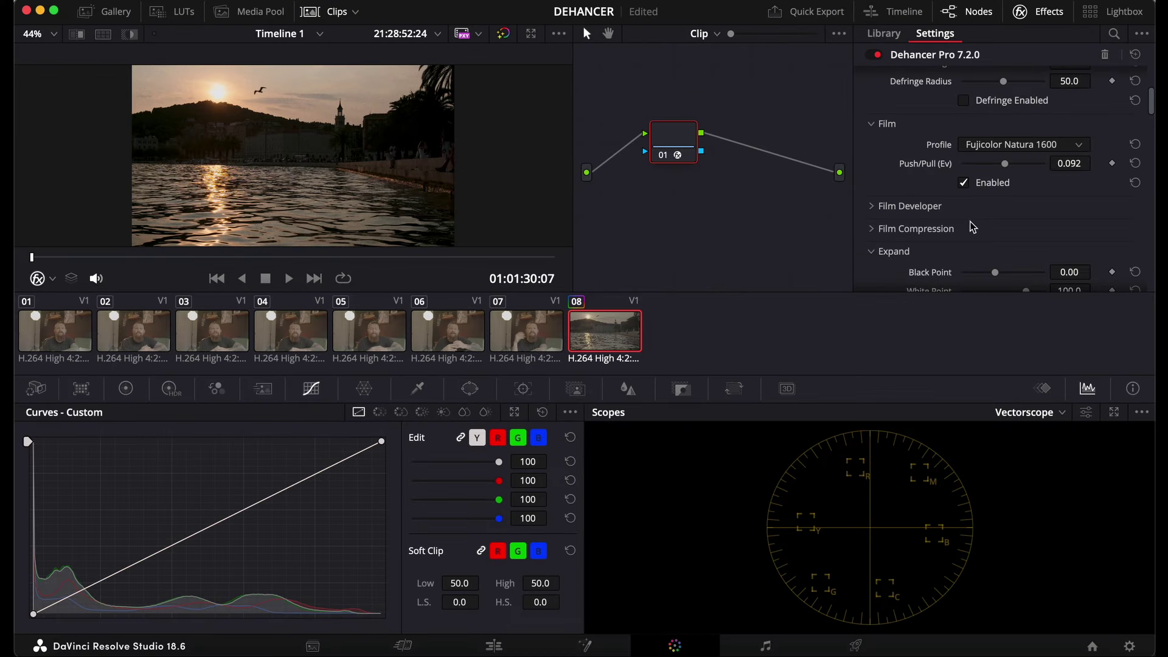
- Compare the image with the Film emulation off and on, leaving it enabled
left_click(964, 182)
left_click(963, 184)
left_click(963, 182)
left_click(963, 183)
- Set the Film Developer's Contrast Boost to 13.8 and Gamma Correction to 3.2, and compare the image with the section on and off
scroll(961, 186, "down", 3)
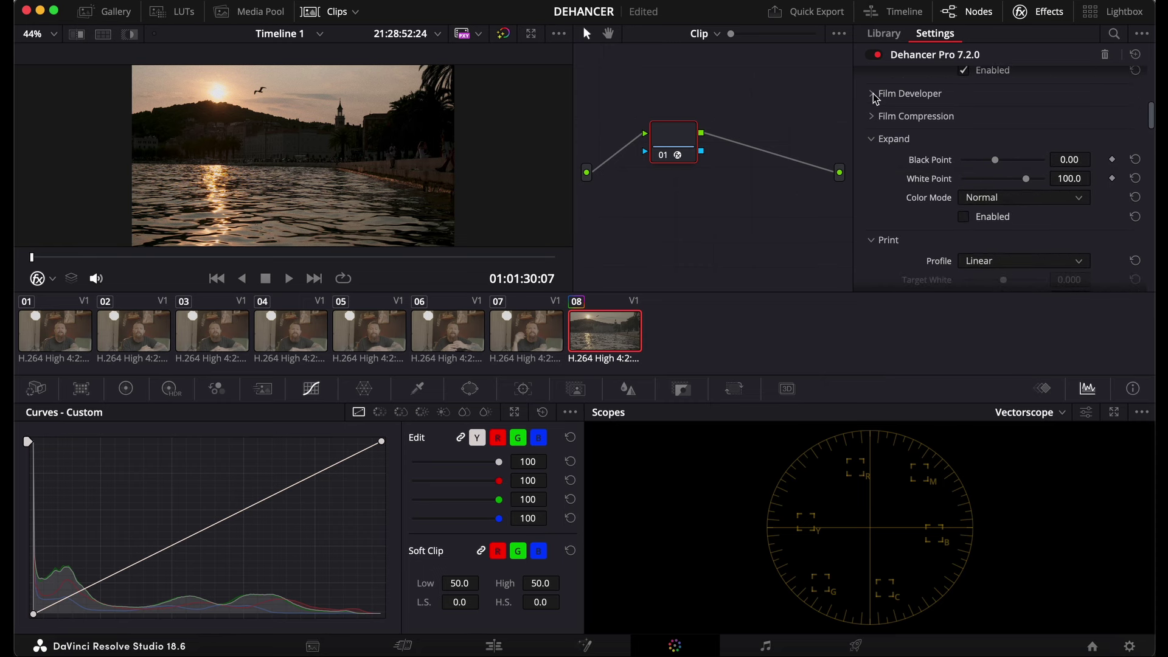
left_click(873, 95)
left_click_drag(1005, 116, 1007, 135)
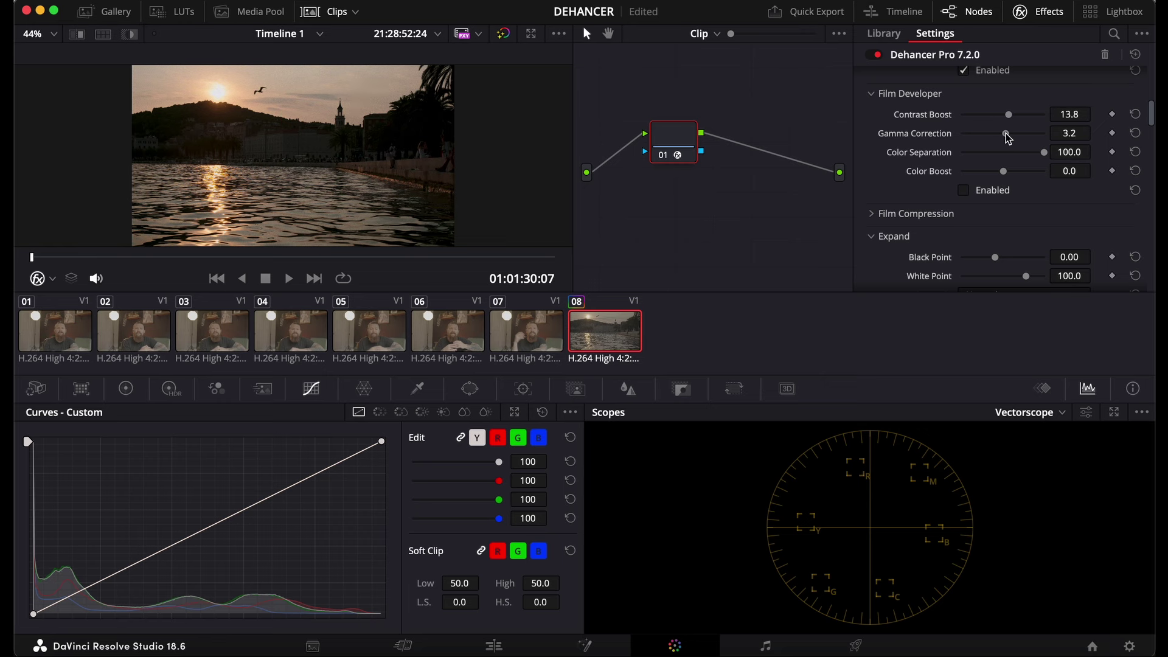
left_click(964, 191)
left_click(964, 191)
- Try a Contrast Boost of 100 in the Film Developer and reduce it while comparing the image with the section on and off
left_click(1060, 116)
type("100")
key("Return")
left_click_drag(1058, 115, 1037, 119)
left_click(965, 191)
left_click(964, 191)
left_click_drag(1034, 116, 1016, 117)
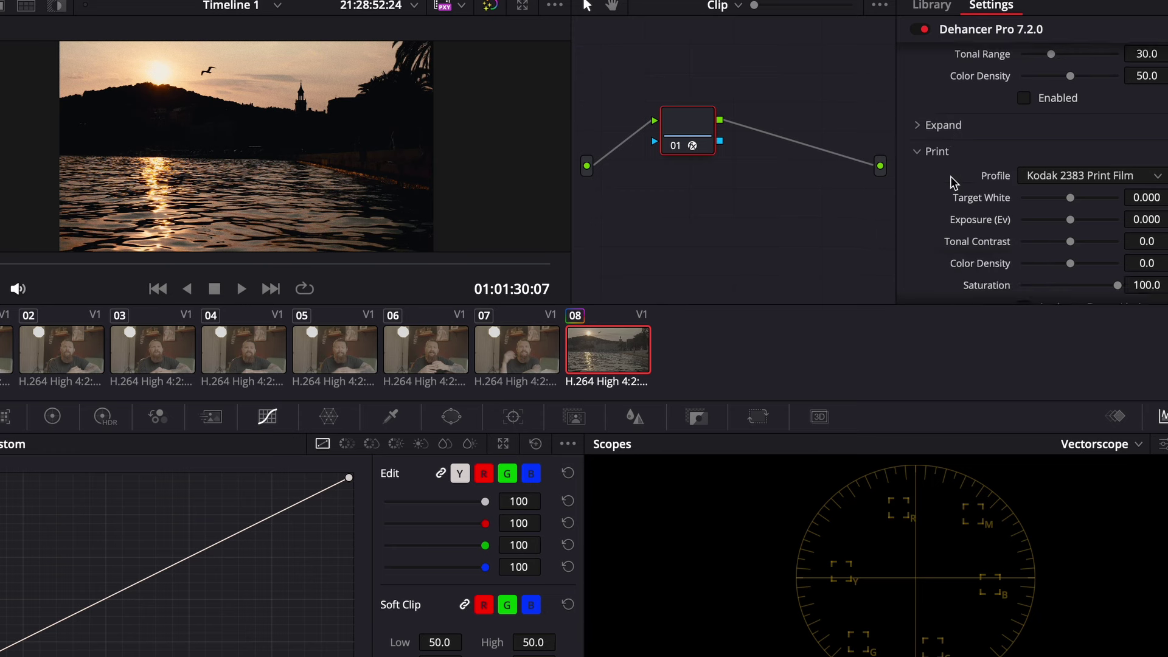
- Try the Linear, Cineon Film Log and Kodak Endura Glossy Paper print profiles, returning to Kodak 2383 Print Film
left_click(1073, 176)
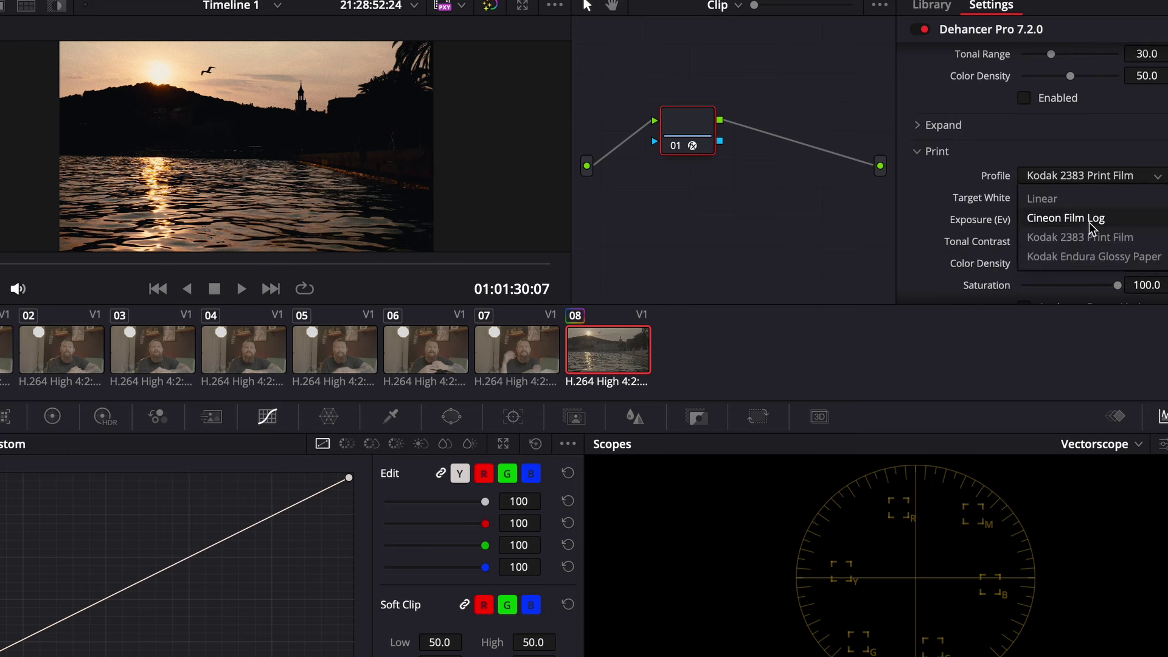
left_click(1068, 203)
left_click(1082, 170)
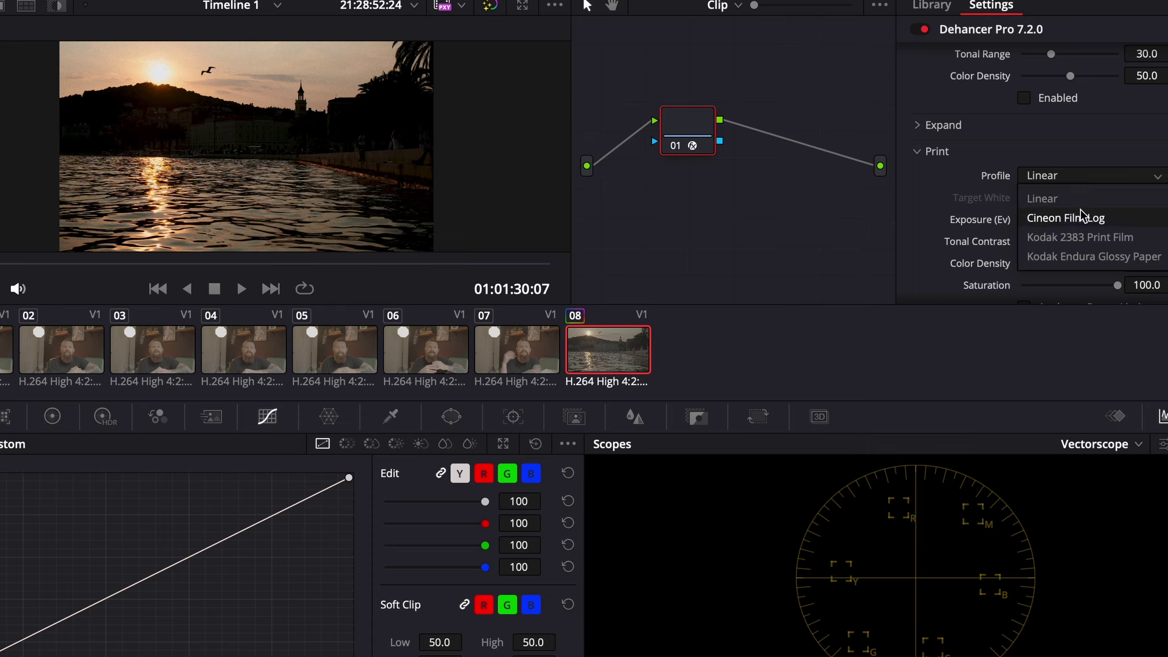
left_click(1072, 218)
left_click(1060, 176)
left_click(1083, 237)
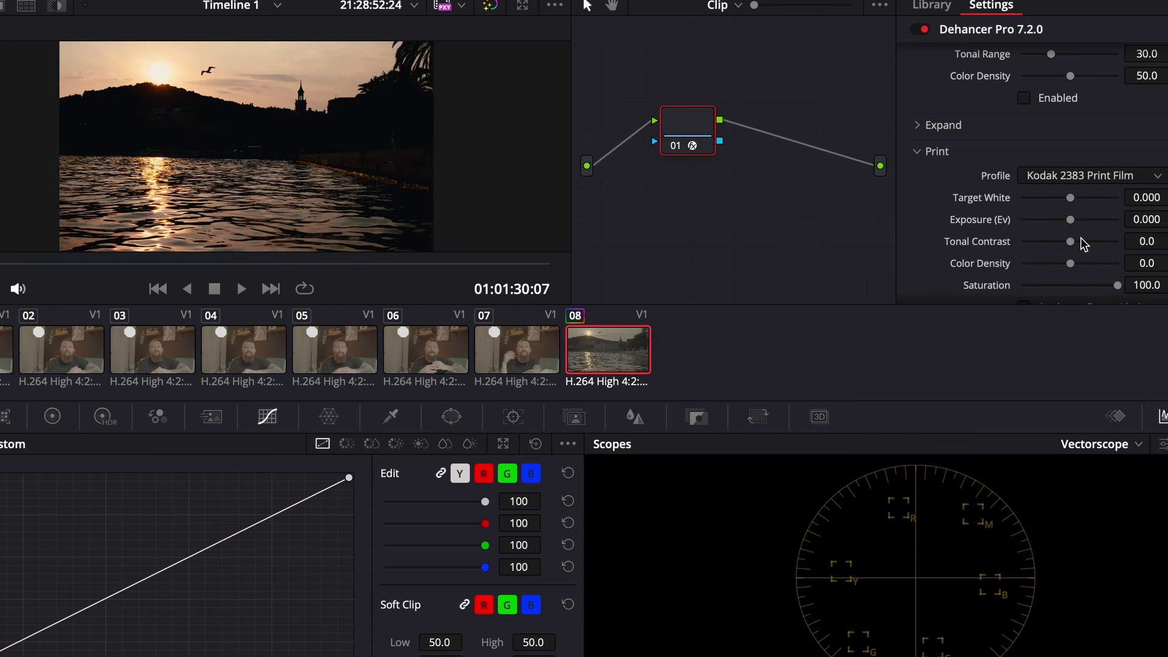
left_click(1073, 176)
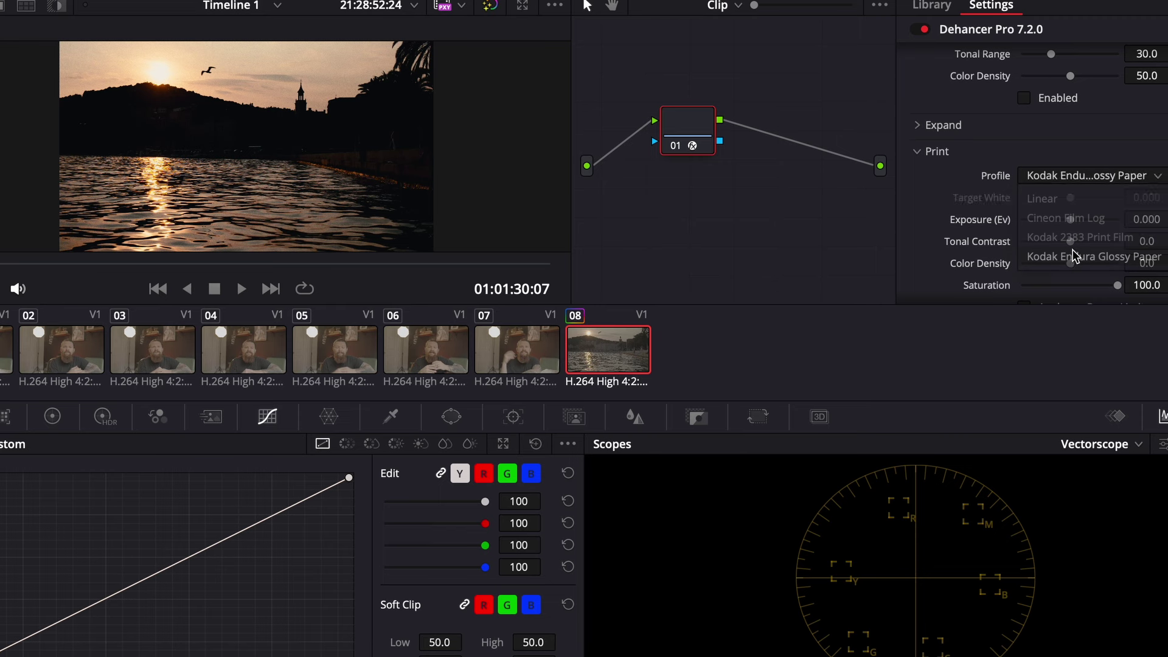
left_click(1075, 257)
left_click(1060, 175)
left_click(1066, 236)
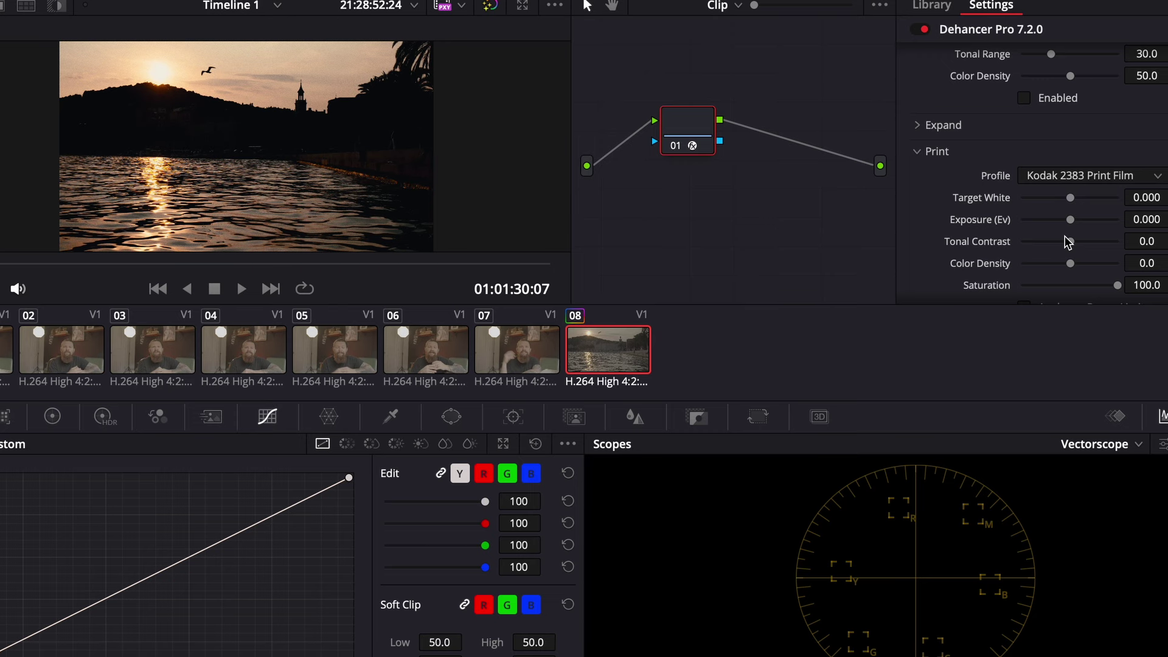
- Set the Print exposure to 0.744 Ev and the Print profile to Linear
scroll(1061, 165, "down", 2)
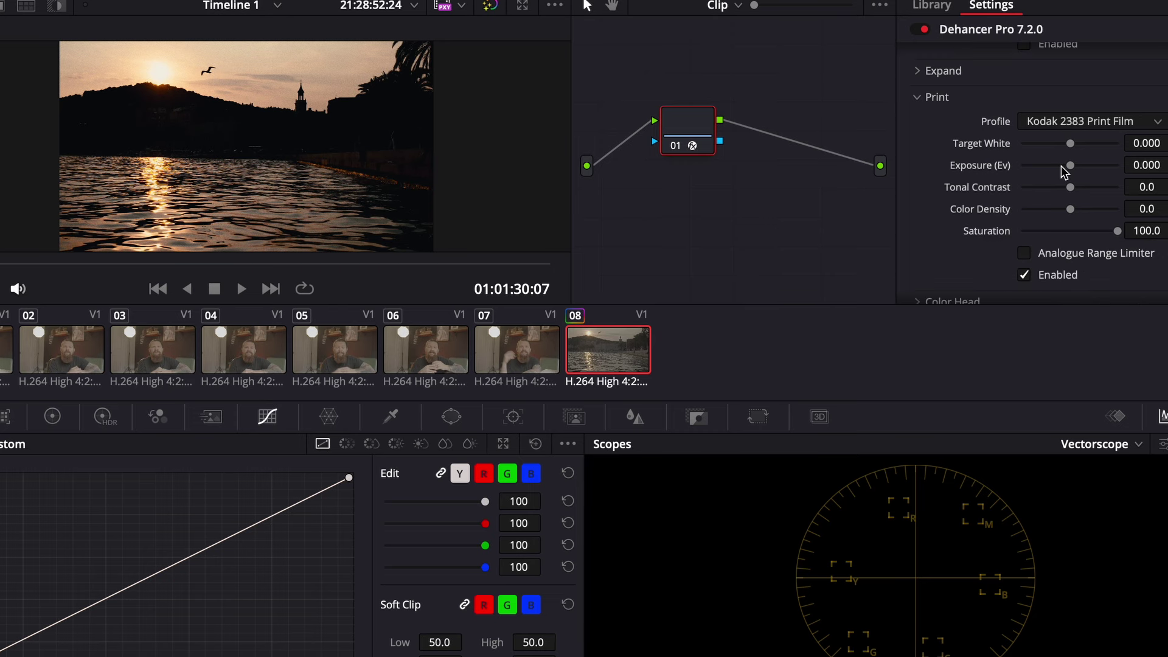
left_click_drag(1071, 164, 1082, 163)
left_click(1073, 124)
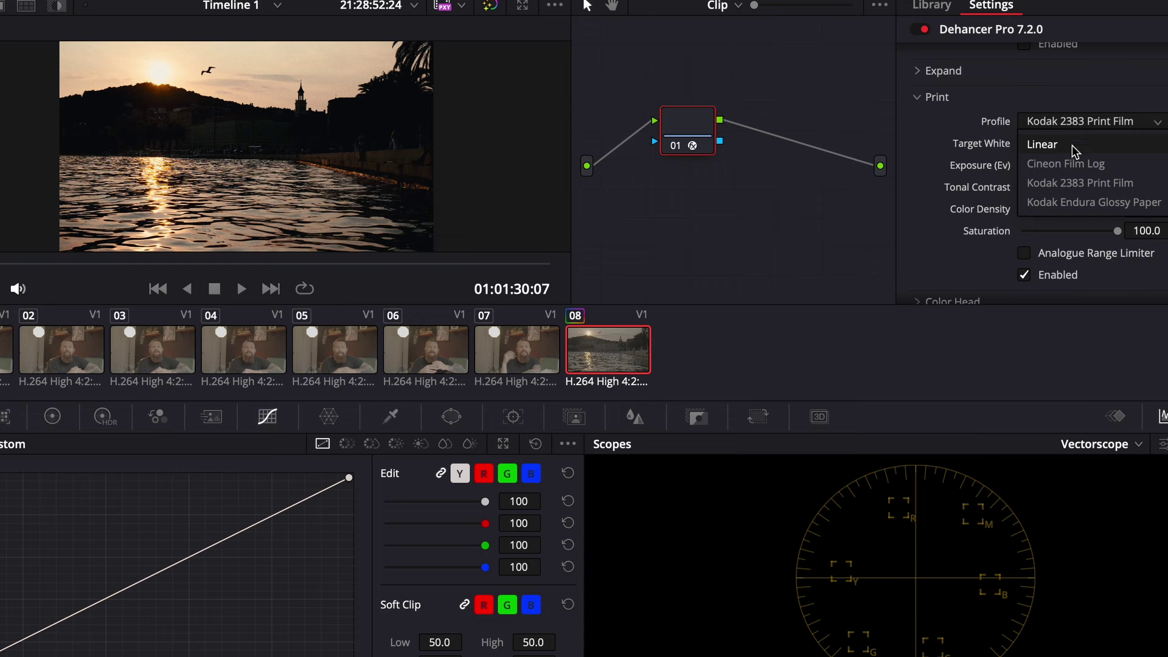
left_click(1071, 144)
- Compare the image with the Print adjustment off and on, leaving it enabled
scroll(1038, 141, "down", 3)
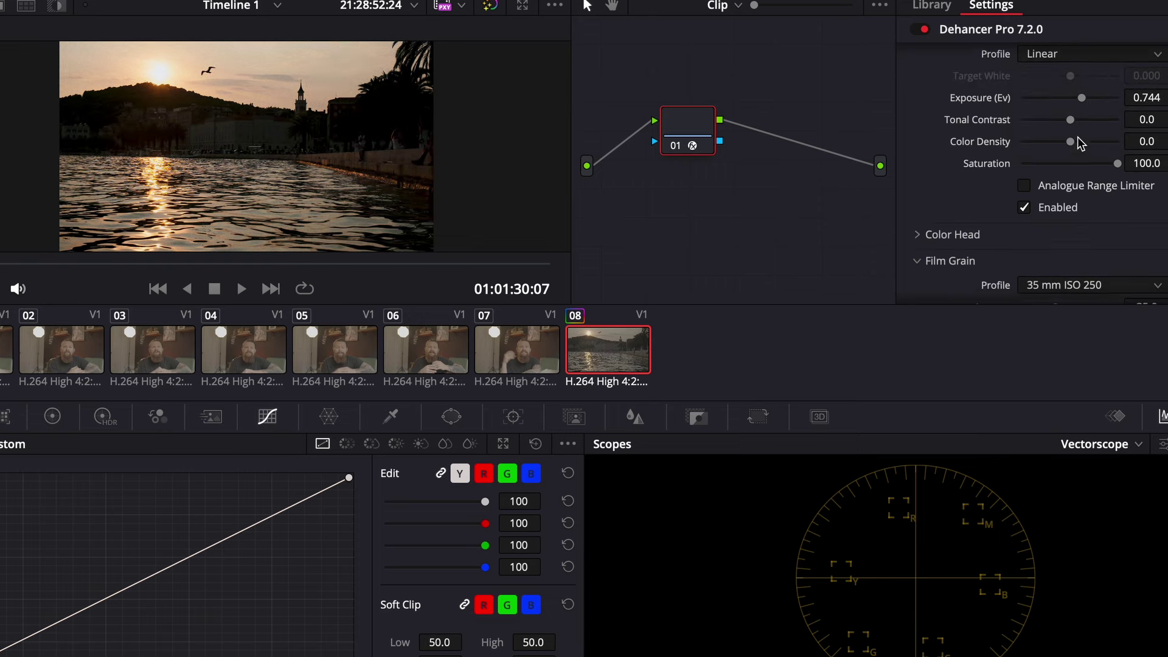
left_click(1025, 195)
left_click(1025, 196)
left_click(1025, 195)
left_click(1024, 195)
- Set the Color Head's Yellow - Blue to 6.9, Magenta - Green to -5.9 and Cyan - Red to -3.0
scroll(1026, 199, "down", 2)
left_click(923, 157)
scroll(1057, 144, "down", 4)
left_click(1028, 272)
left_click_drag(1078, 73, 1066, 119)
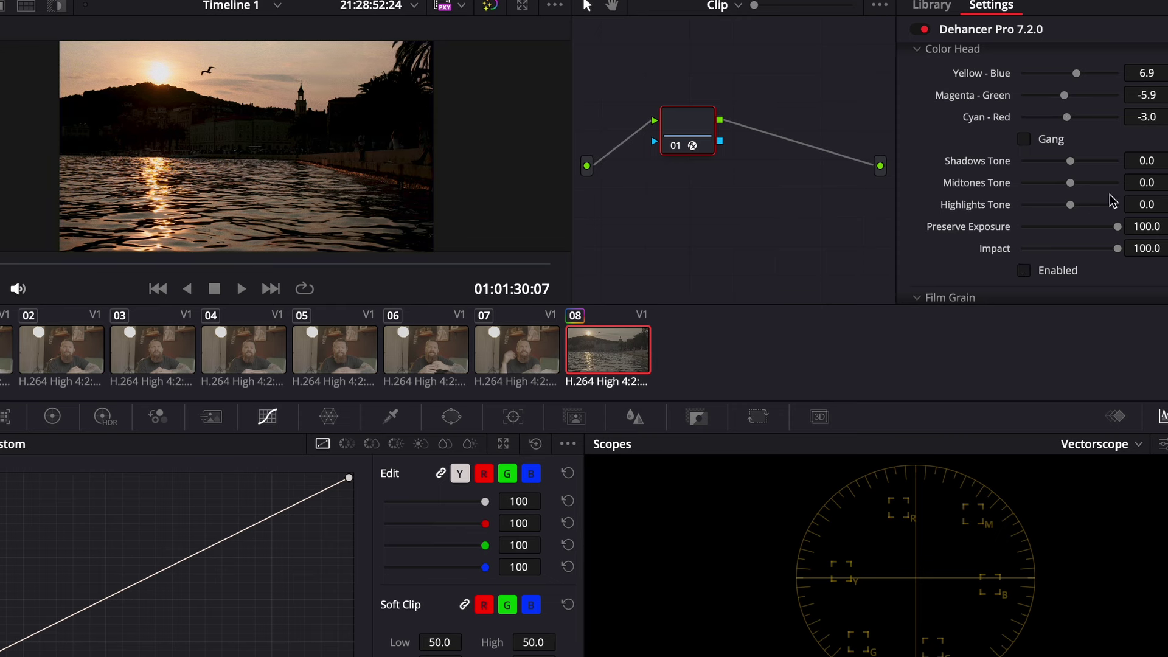
- Enable the Color Head and set Shadows Tone to 6.4, Midtones Tone to 11.9 and Highlights Tone to -7.8
left_click(1033, 271)
left_click_drag(1068, 160, 1065, 204)
- Set the Film Grain profile to 8 mm ISO 50, raise its Amount to about the maximum, and play the clip to check the grain
scroll(917, 188, "down", 4)
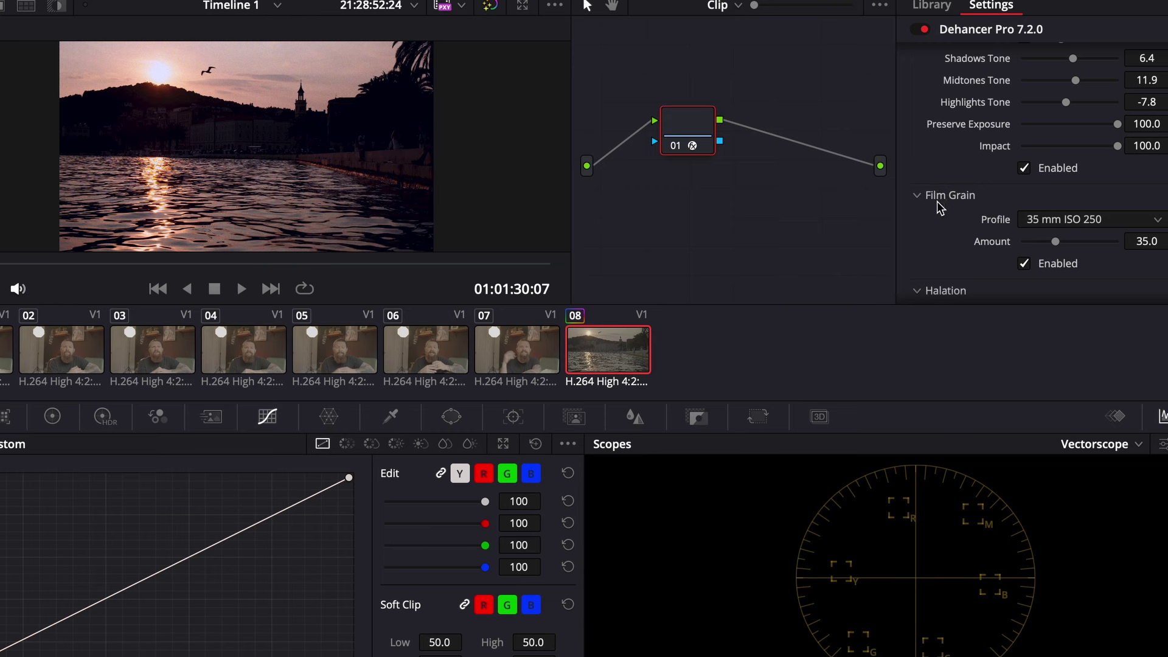
left_click(1035, 218)
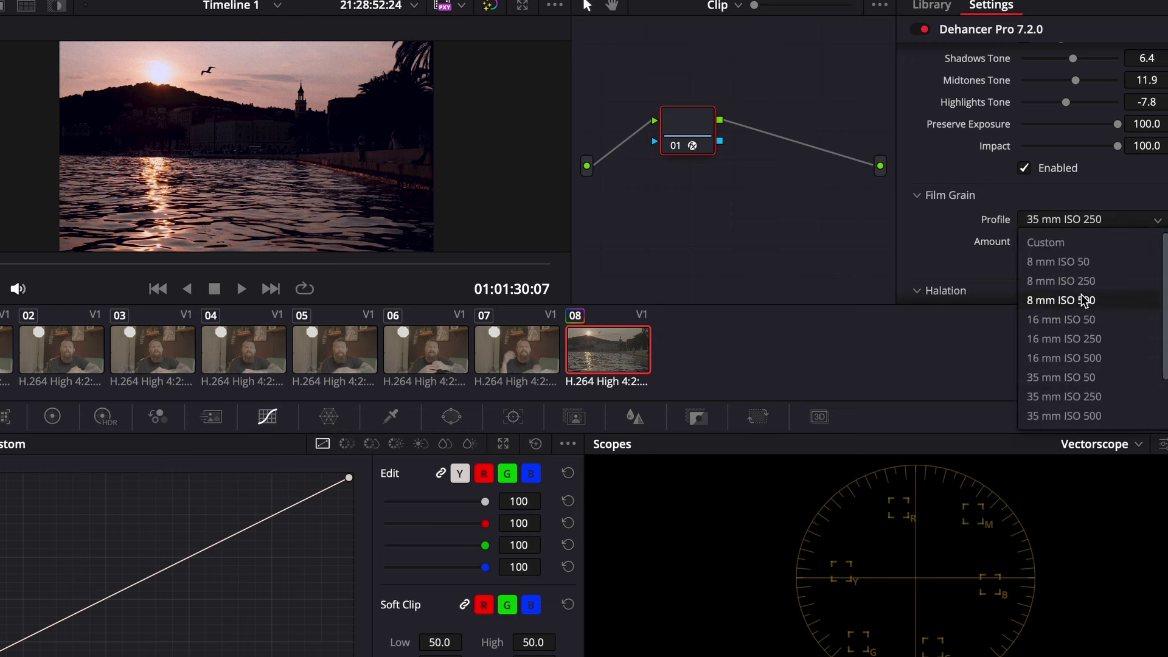
left_click(1081, 263)
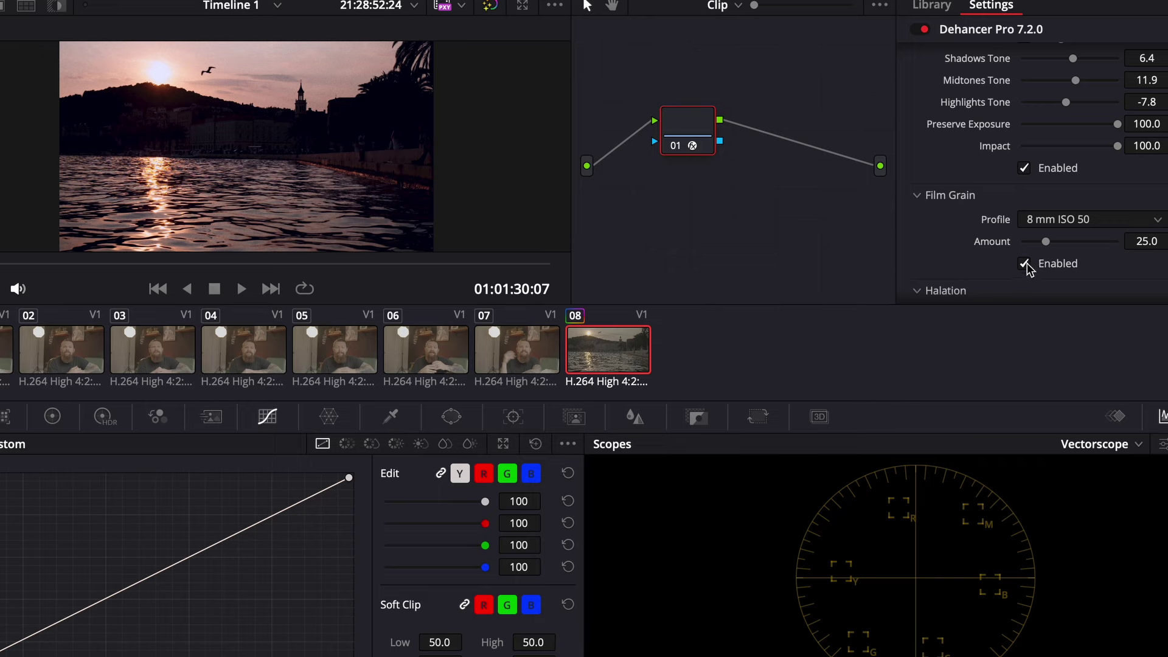
left_click_drag(1046, 243, 1116, 243)
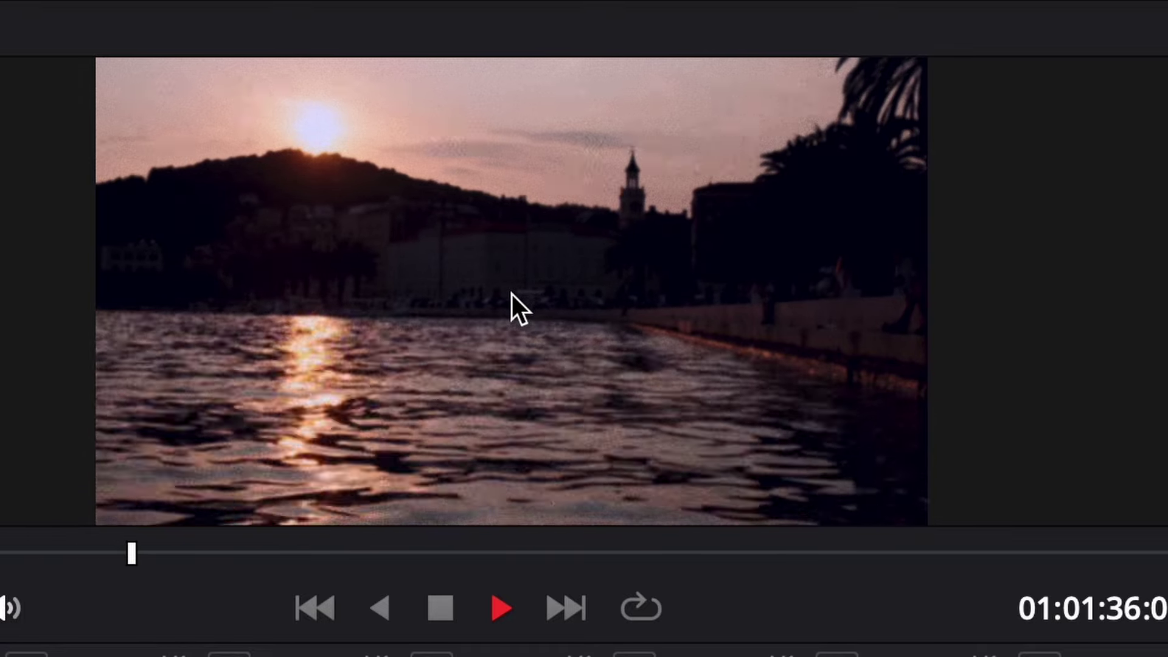
key("space")
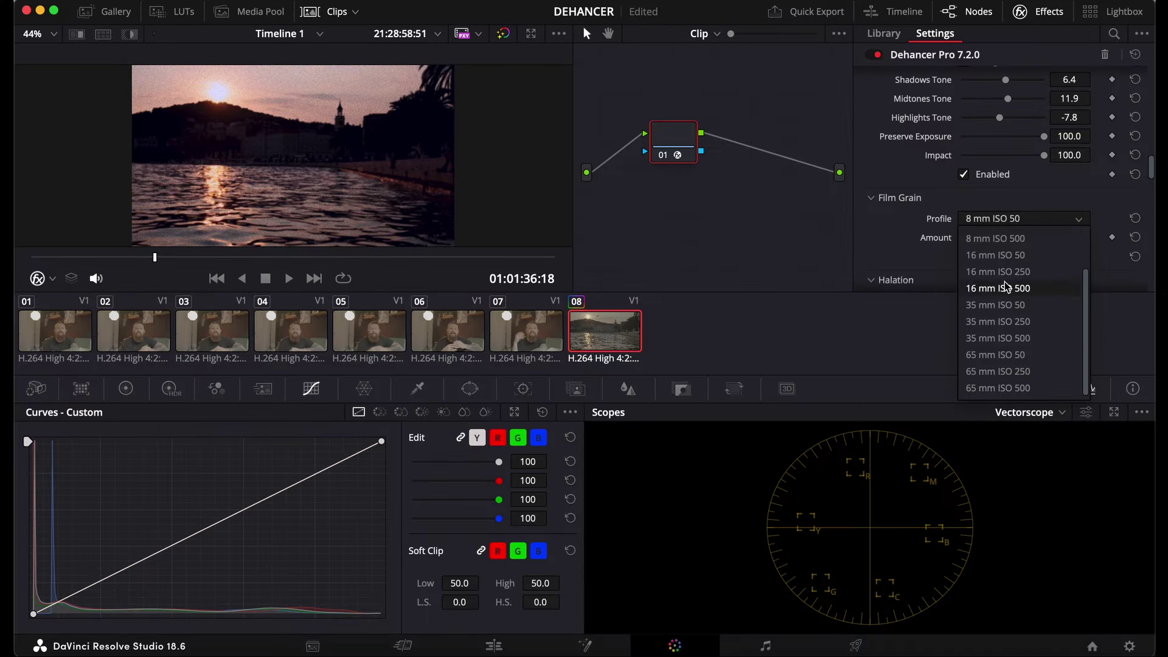
- Set the Film Grain profile to 35 mm ISO 500 and its Amount to 57.8, closing the Film Grain settings when done
left_click(1034, 338)
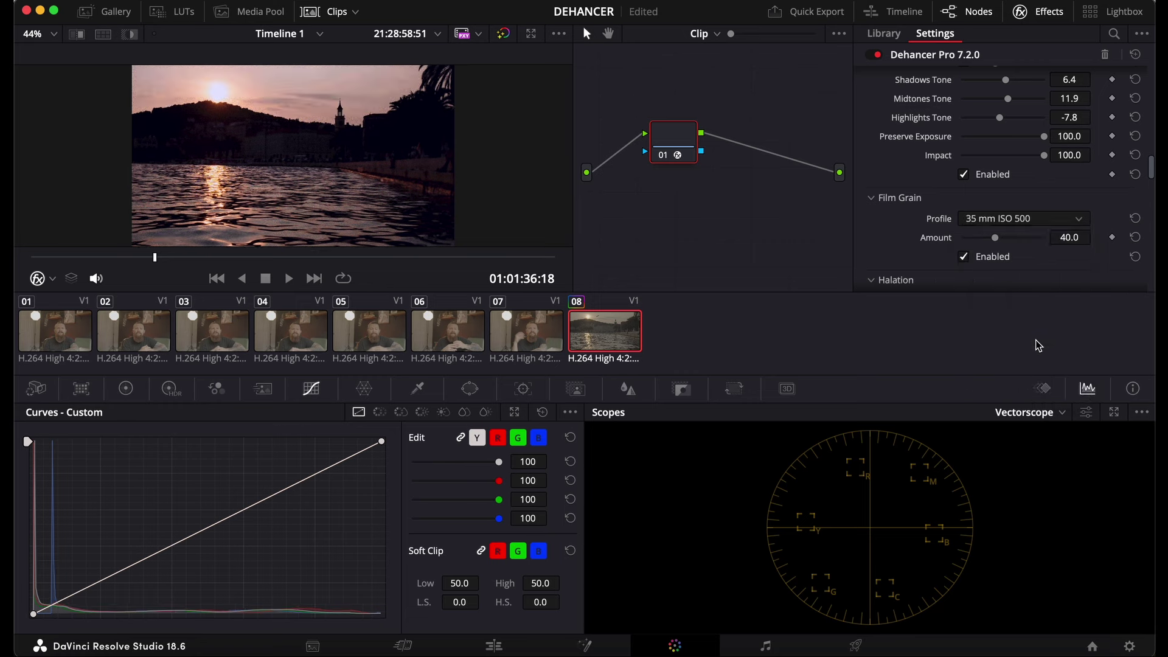
left_click_drag(1002, 235, 1008, 238)
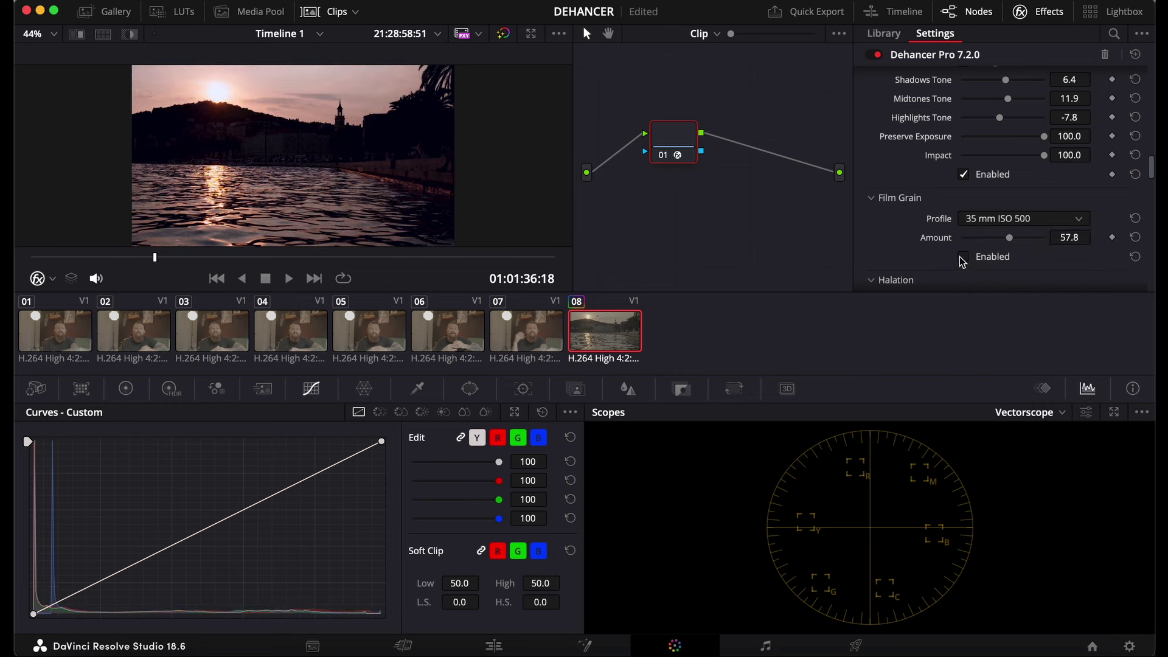
left_click(872, 199)
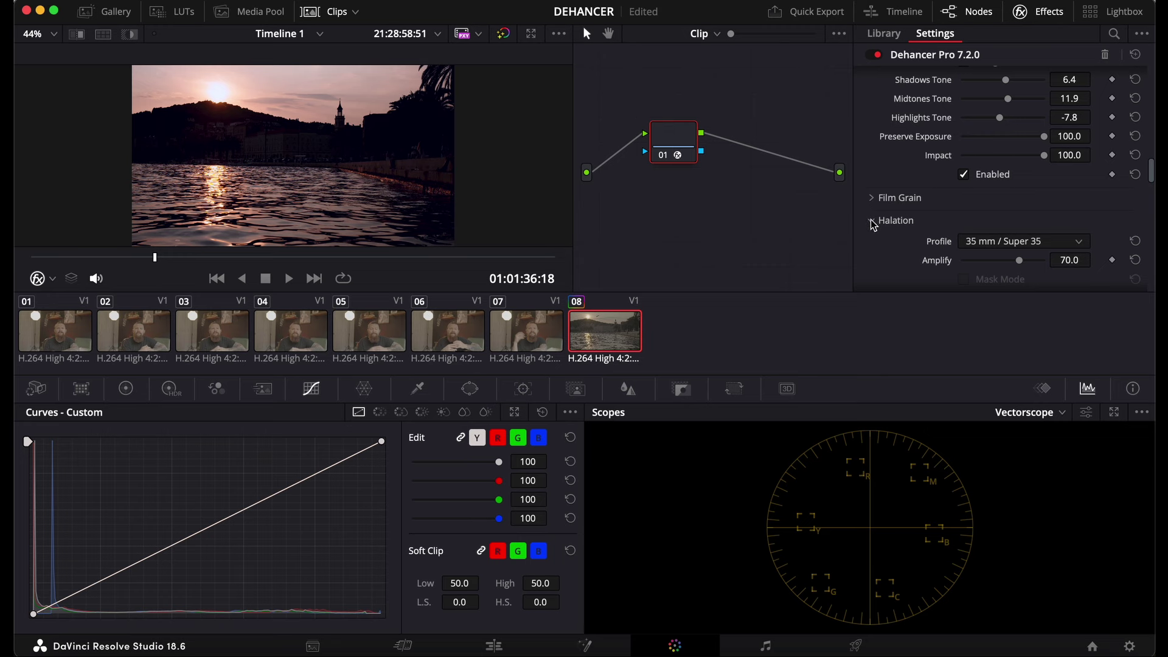
- Enable Halation with Mask Mode, choose the 8 mm / Super 8 profile and raise Amplify to the maximum to preview the effect
scroll(957, 205, "down", 5)
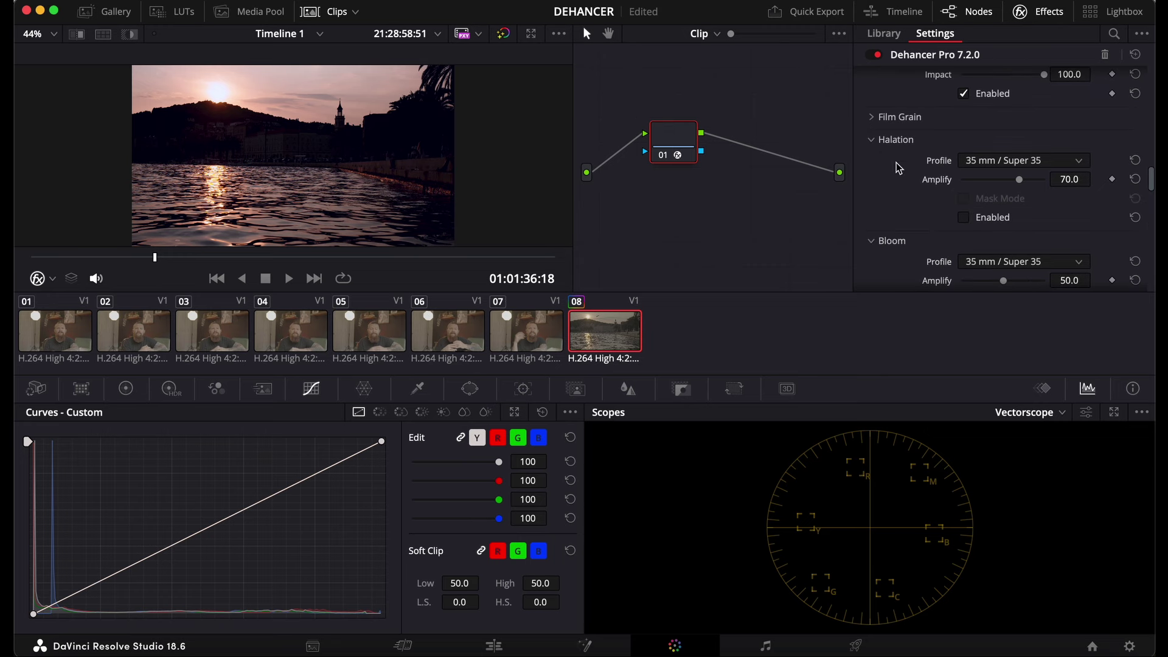
left_click(964, 217)
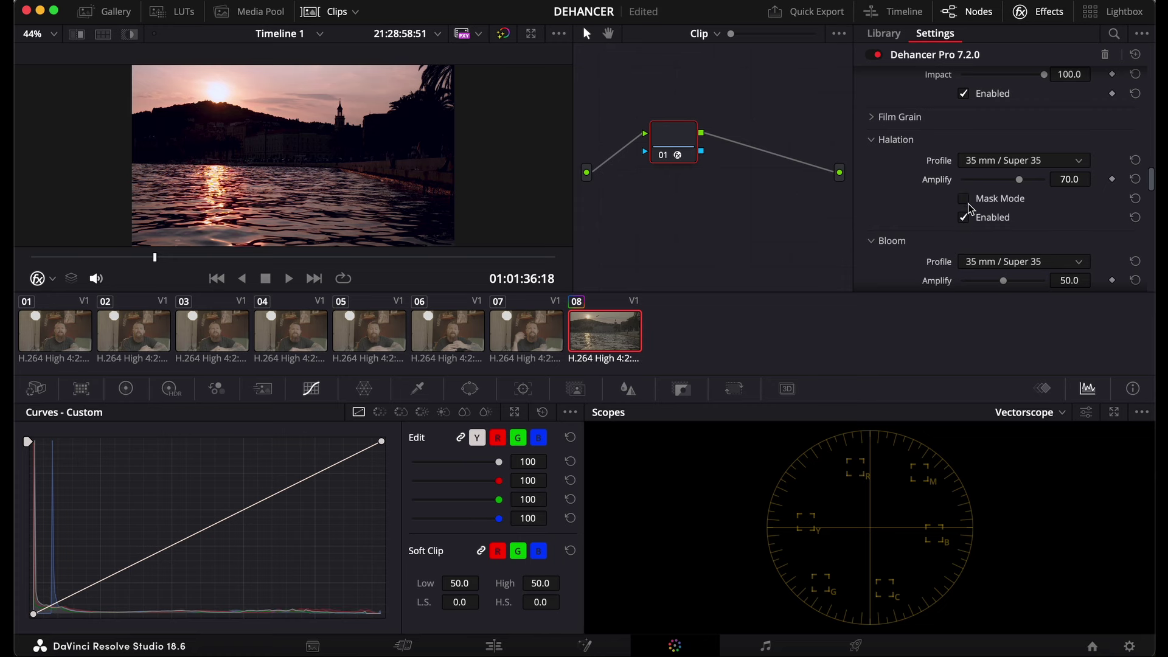
left_click(964, 200)
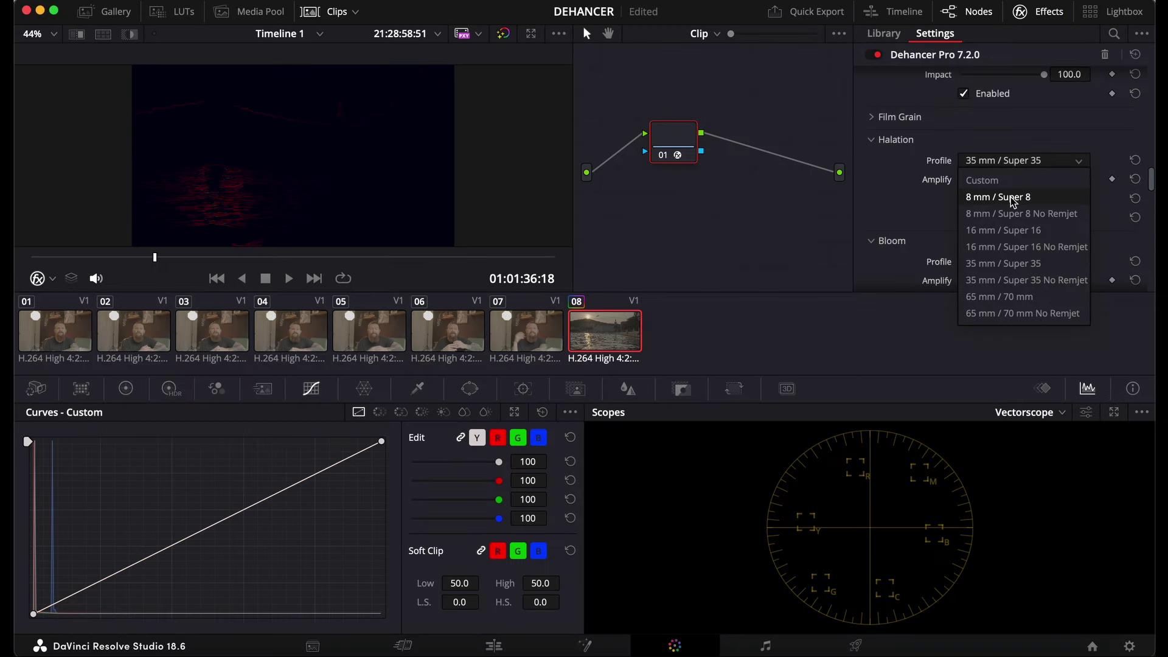
left_click(1012, 197)
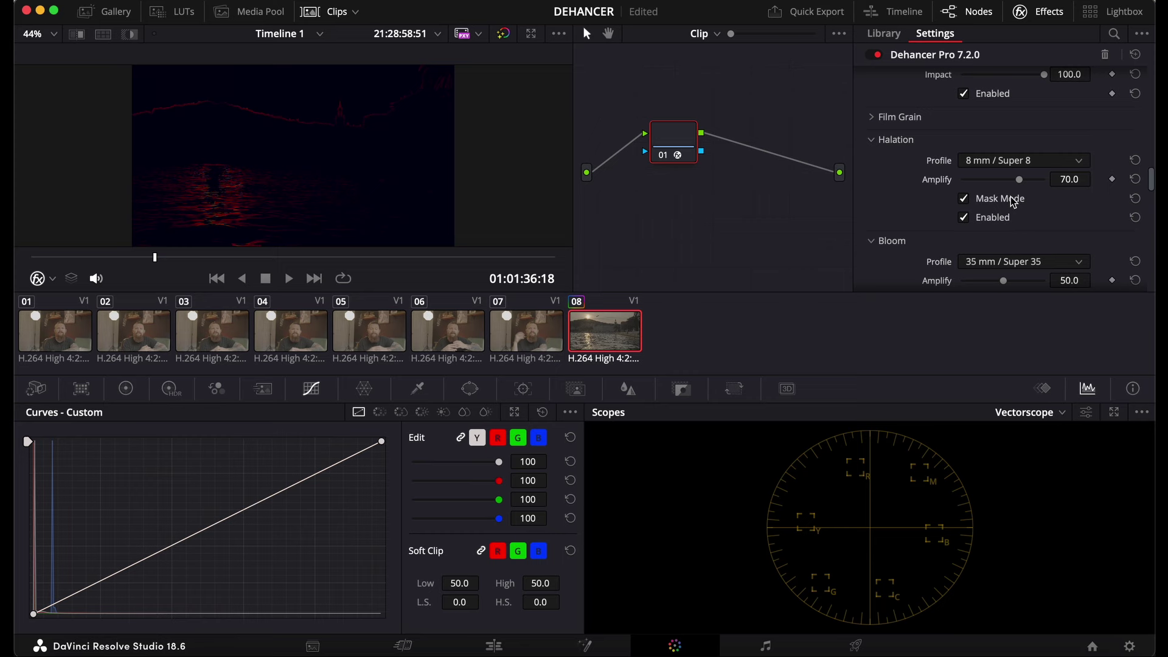
left_click(1017, 180)
left_click_drag(1017, 182, 1045, 179)
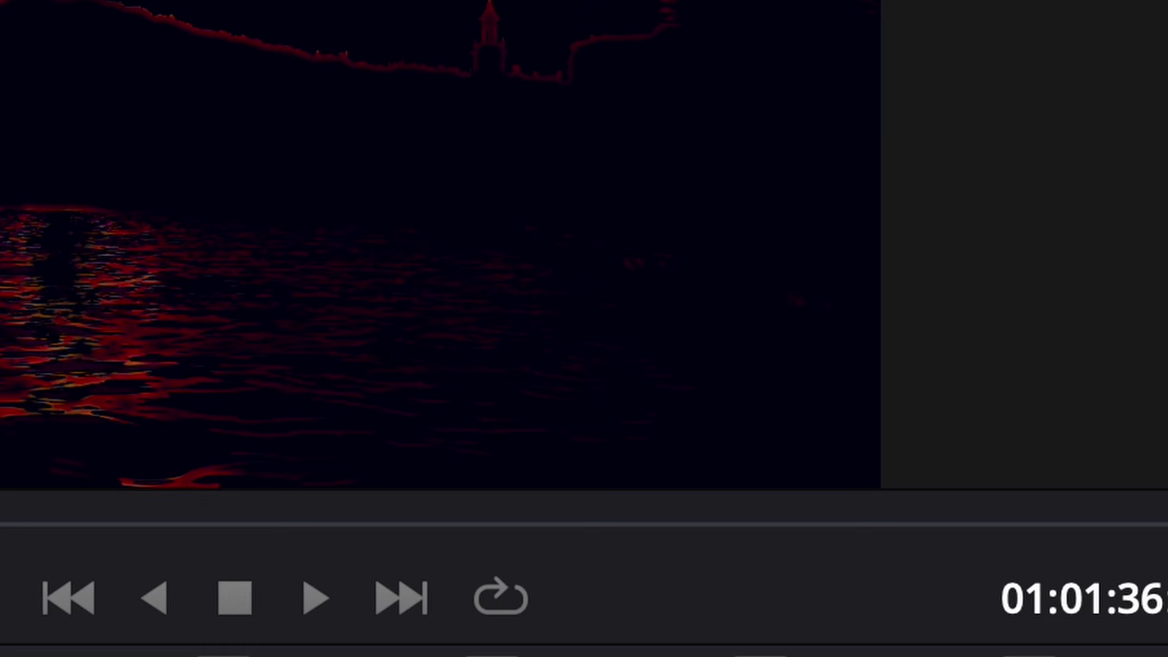
key("shift+d")
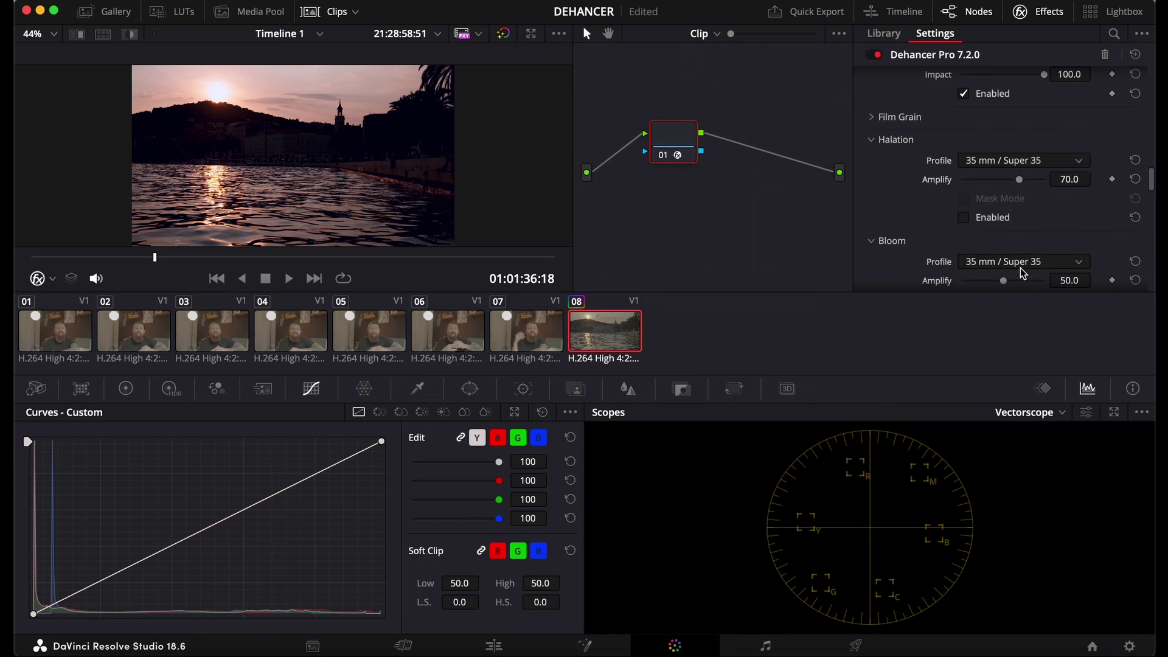
- Enable Halation and raise Amplify to 100.0 while previewing its mask, leaving Mask Mode off
left_click(963, 218)
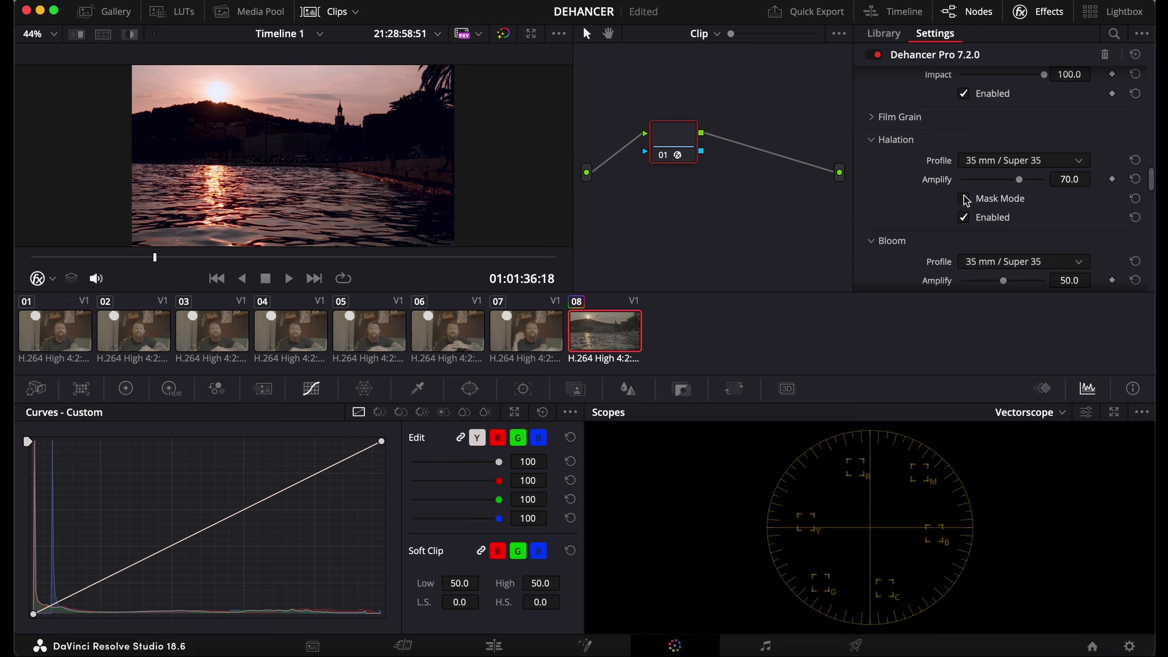
left_click(965, 199)
left_click_drag(1033, 184, 1100, 187)
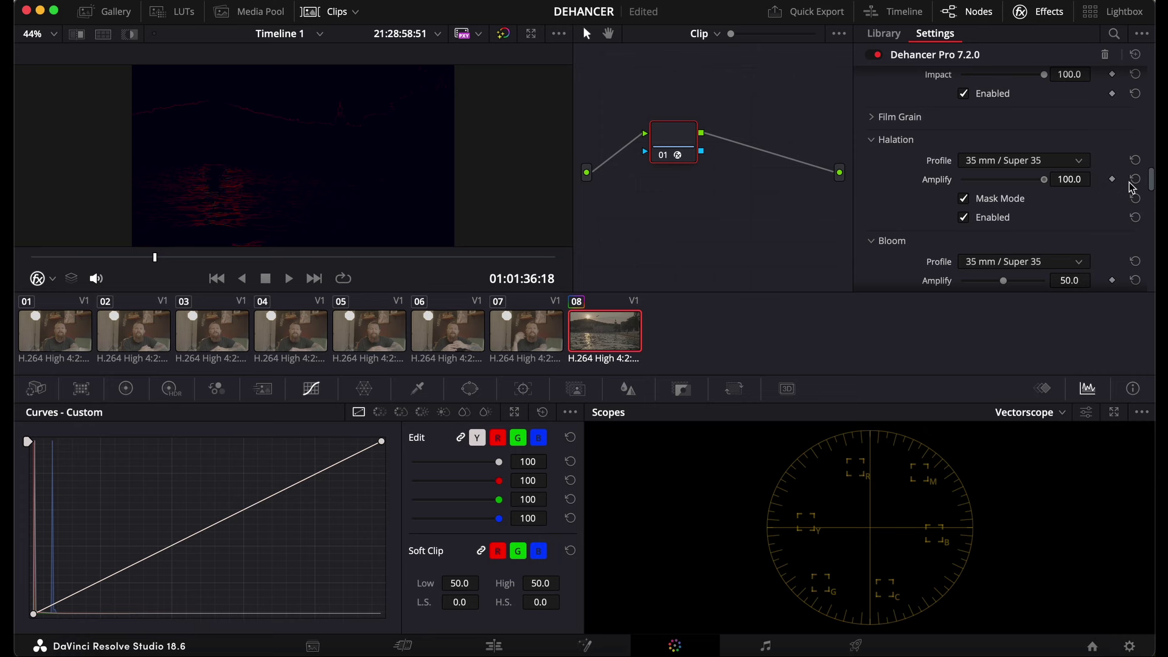
left_click(962, 197)
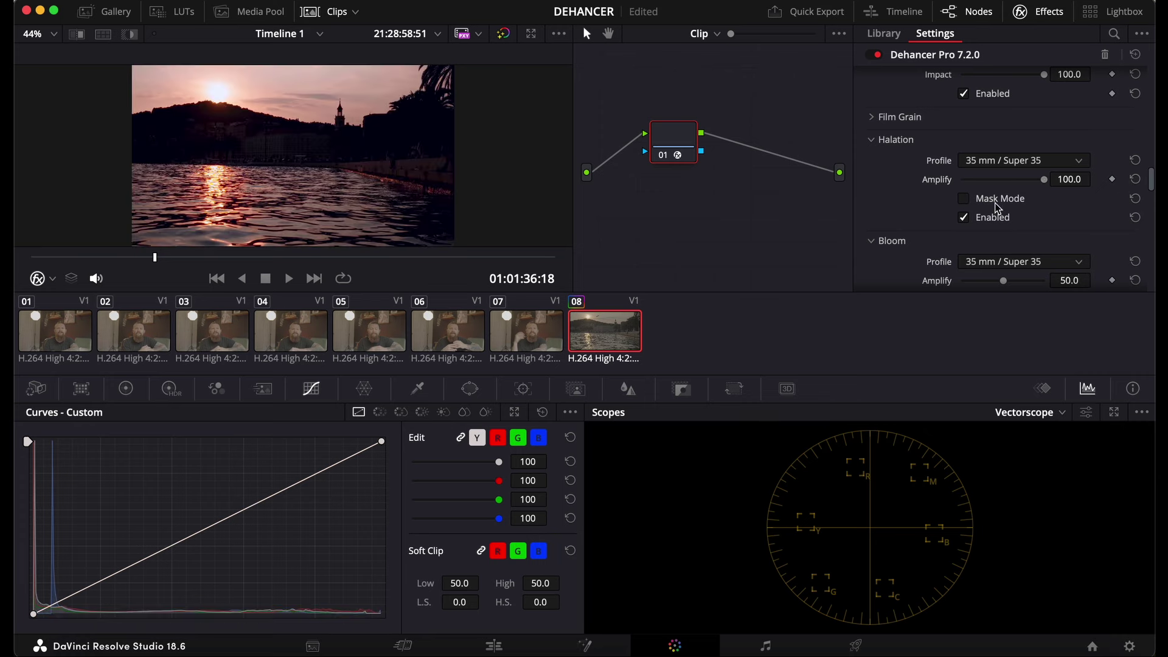
- Compare the image with Halation off and on, leaving it enabled
left_click(964, 218)
left_click(963, 217)
left_click(963, 217)
left_click(963, 217)
- Enable Bloom and turn on its Mask Mode to preview the affected areas
scroll(968, 220, "down", 2)
scroll(968, 220, "down", 5)
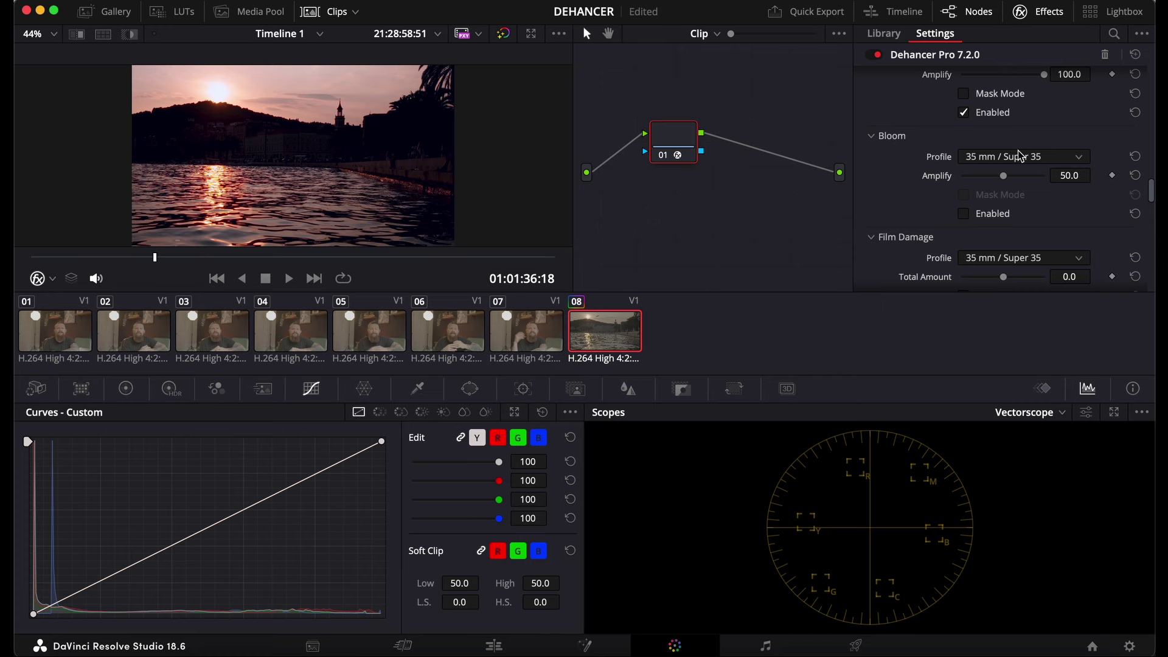
left_click(964, 214)
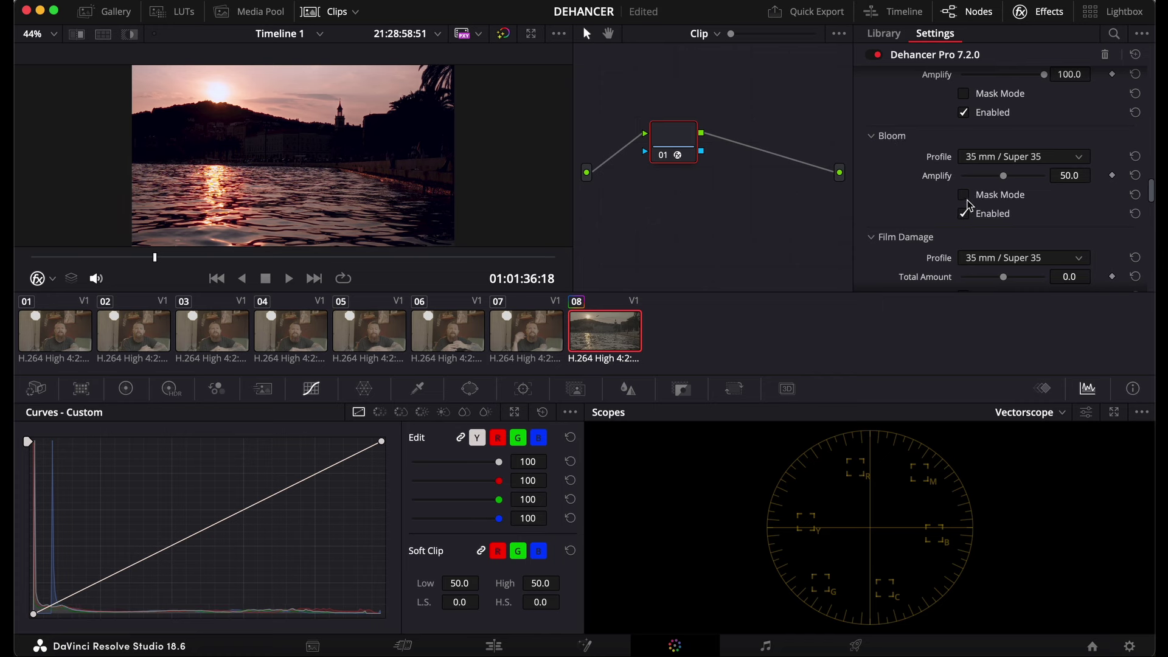
left_click(965, 197)
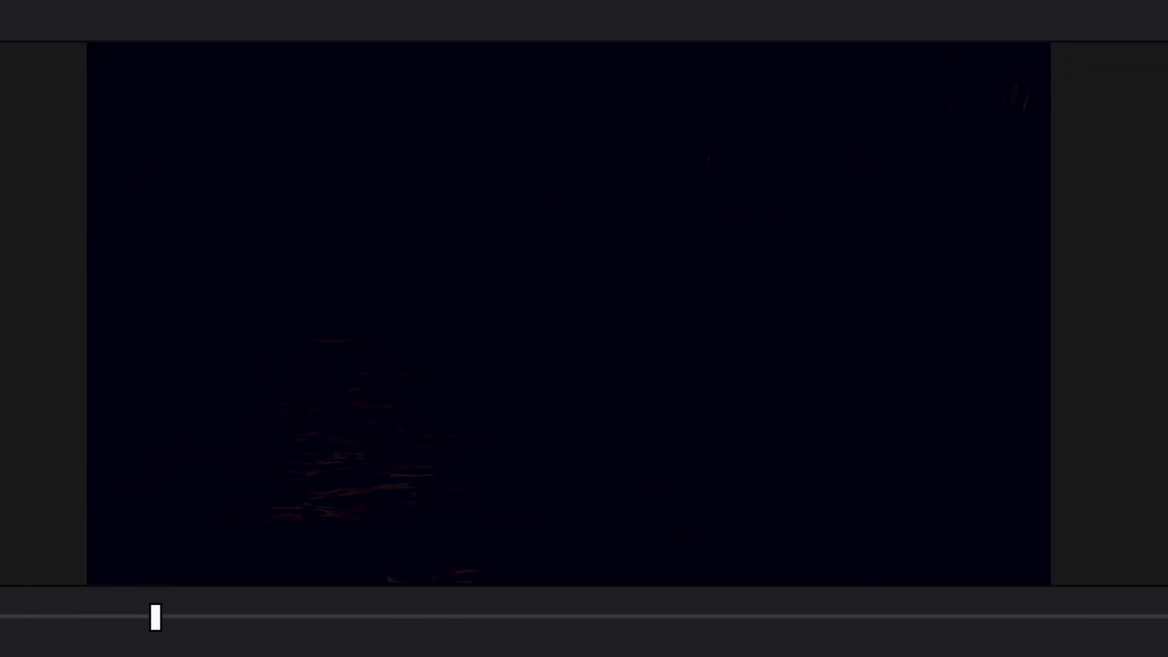